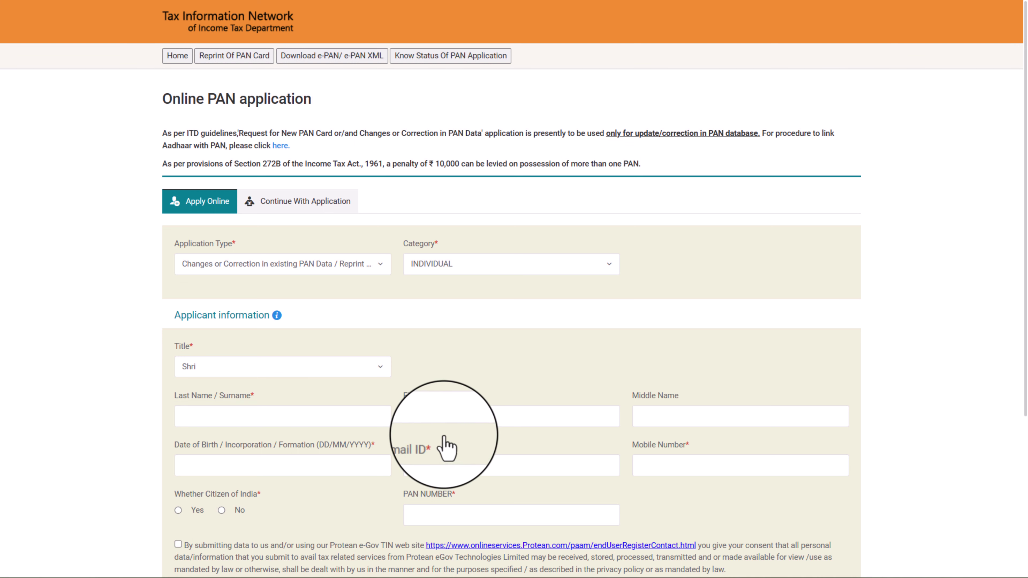
# Enter the applicant's surname, first name and middle name
pyautogui.click(426, 415)
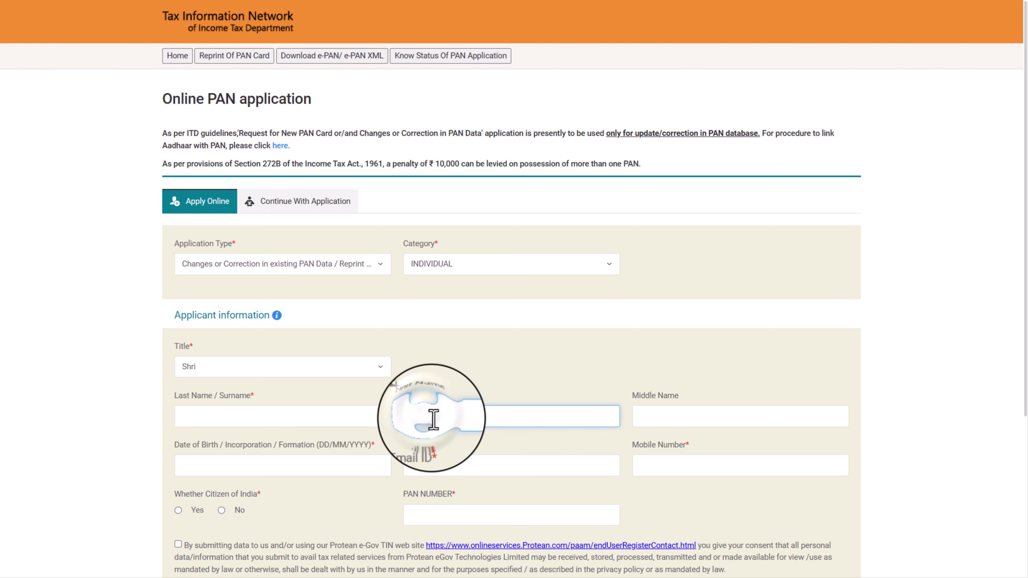
pyautogui.click(202, 416)
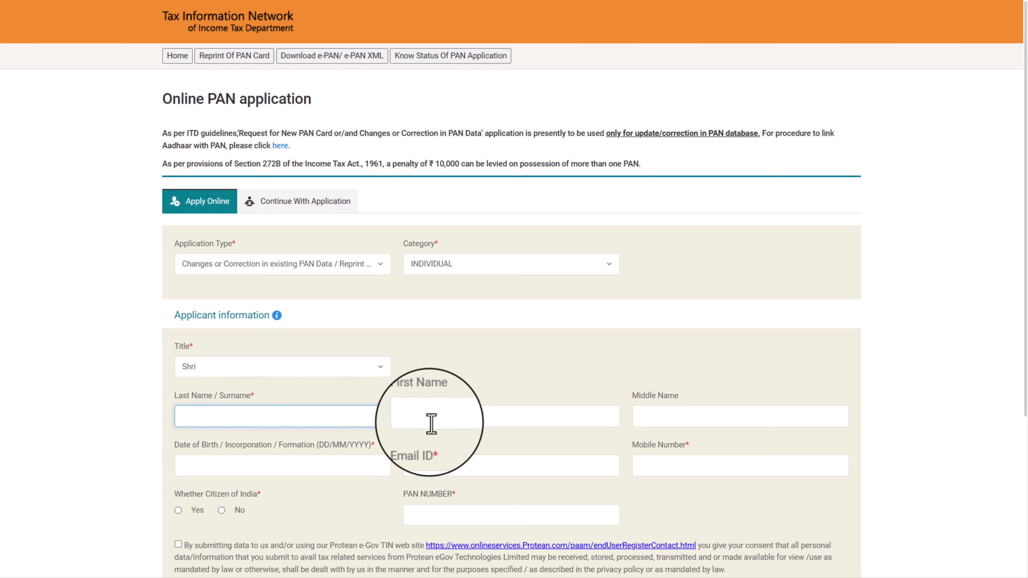
pyautogui.click(678, 418)
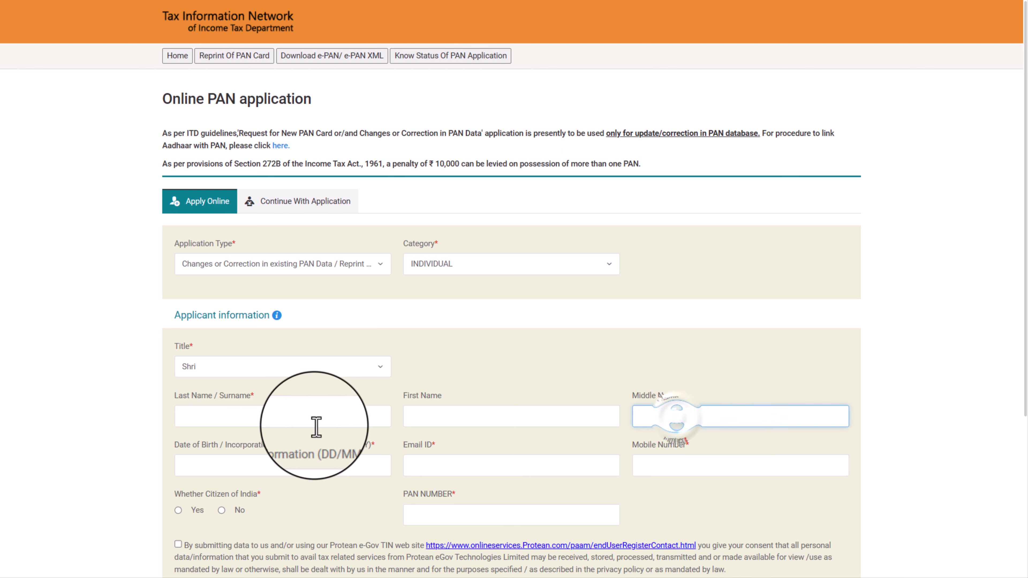
pyautogui.click(214, 423)
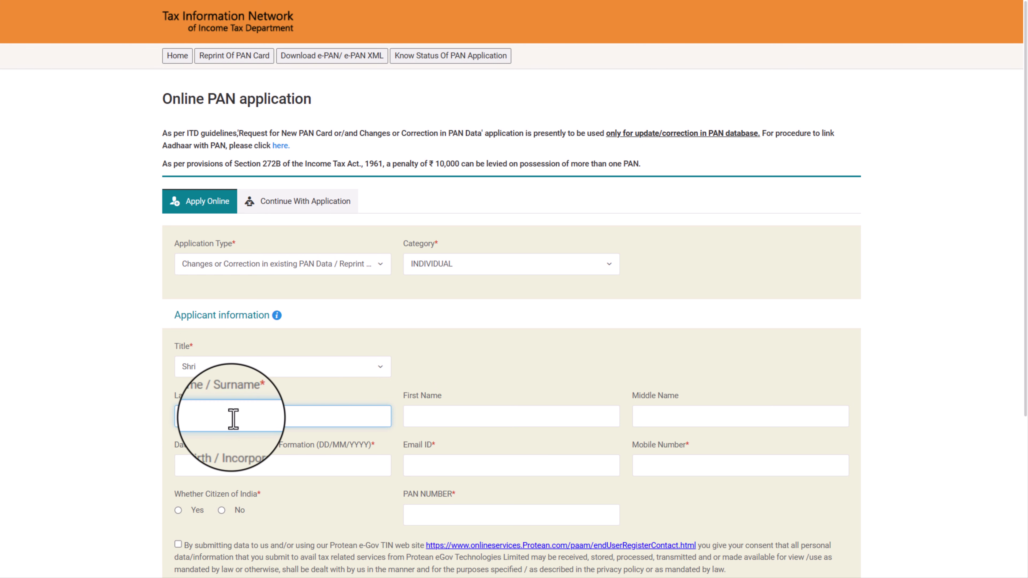
pyautogui.click(486, 424)
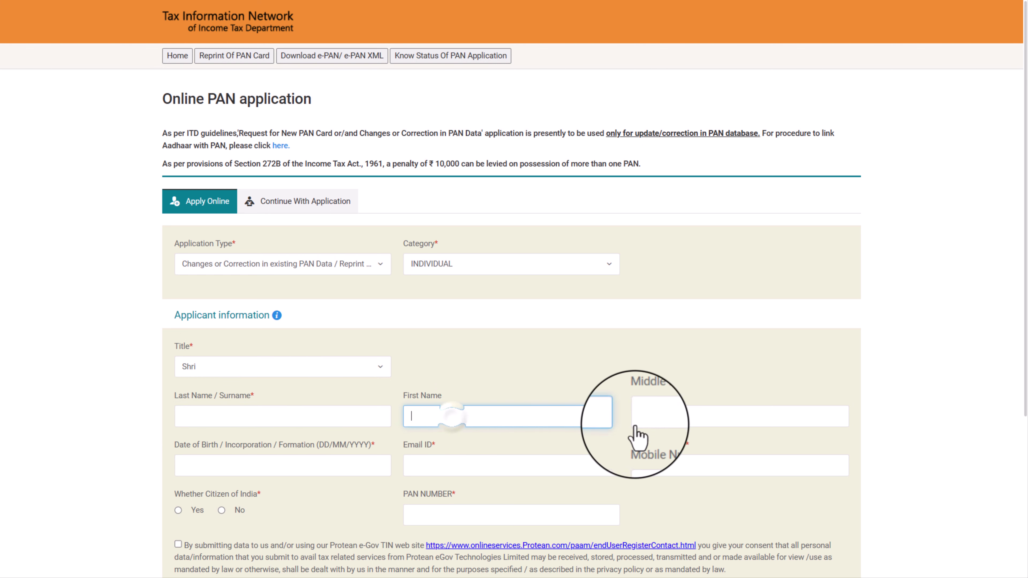
pyautogui.click(673, 423)
# Pick the birth date from the calendar, then fill in the mobile and PAN numbers
pyautogui.scroll(-5, 673, 423)
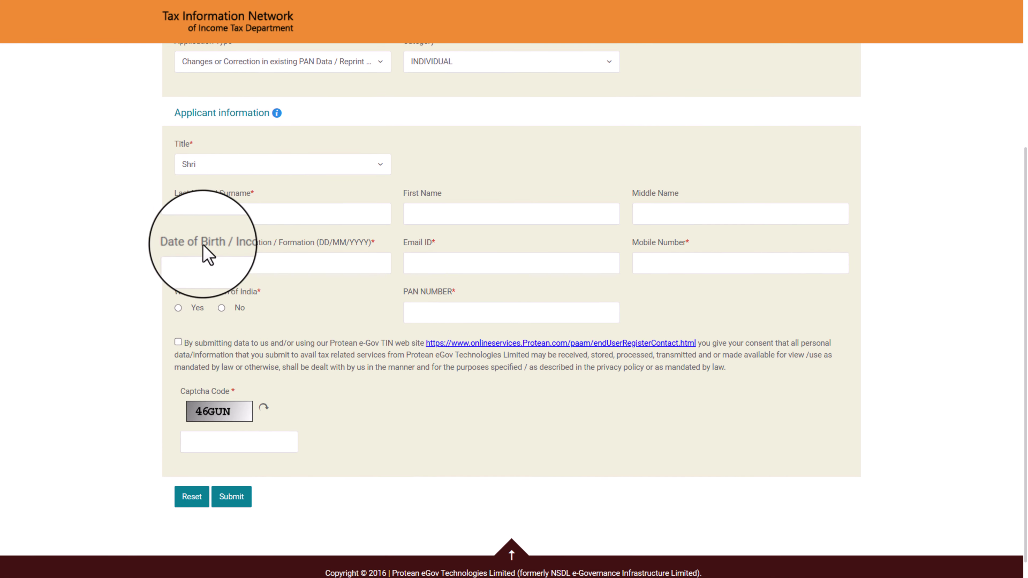
pyautogui.click(231, 266)
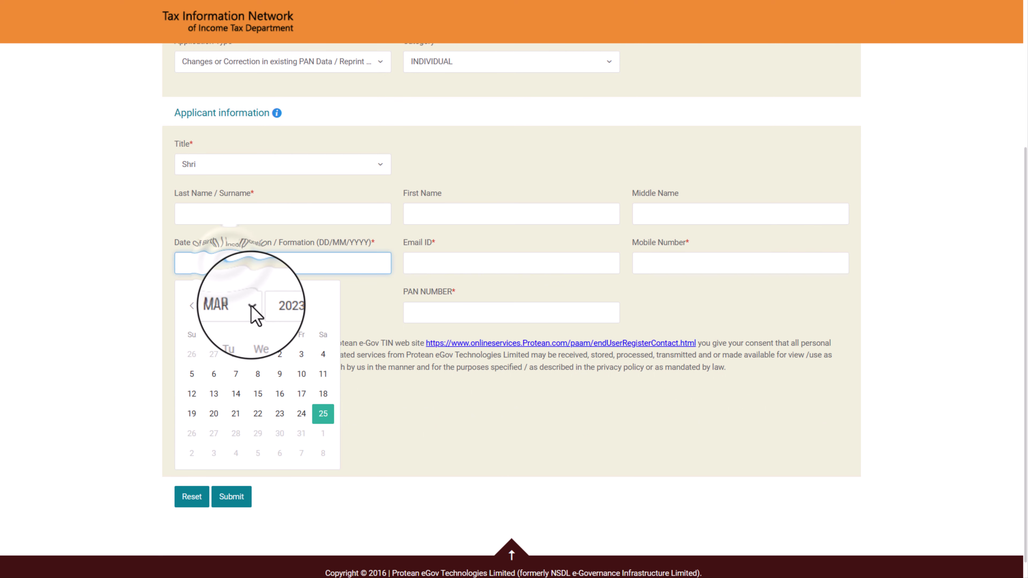
pyautogui.click(239, 306)
pyautogui.click(287, 308)
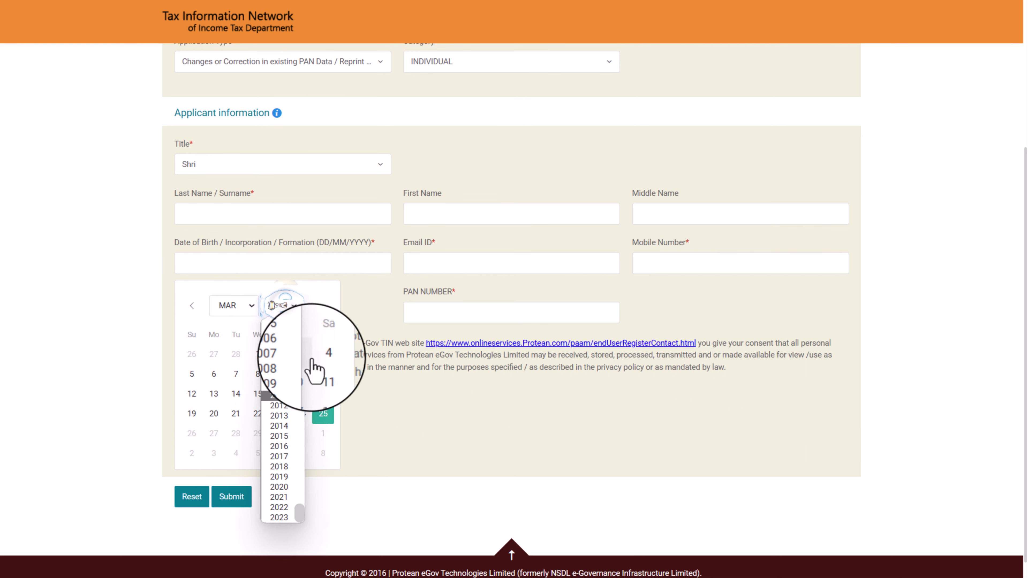
pyautogui.click(438, 265)
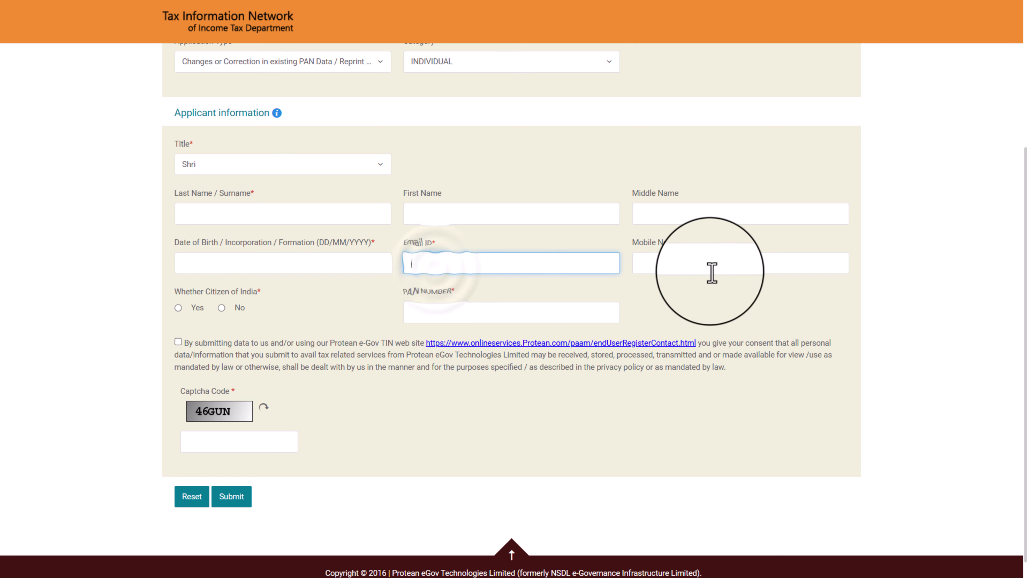
pyautogui.click(699, 268)
pyautogui.click(457, 315)
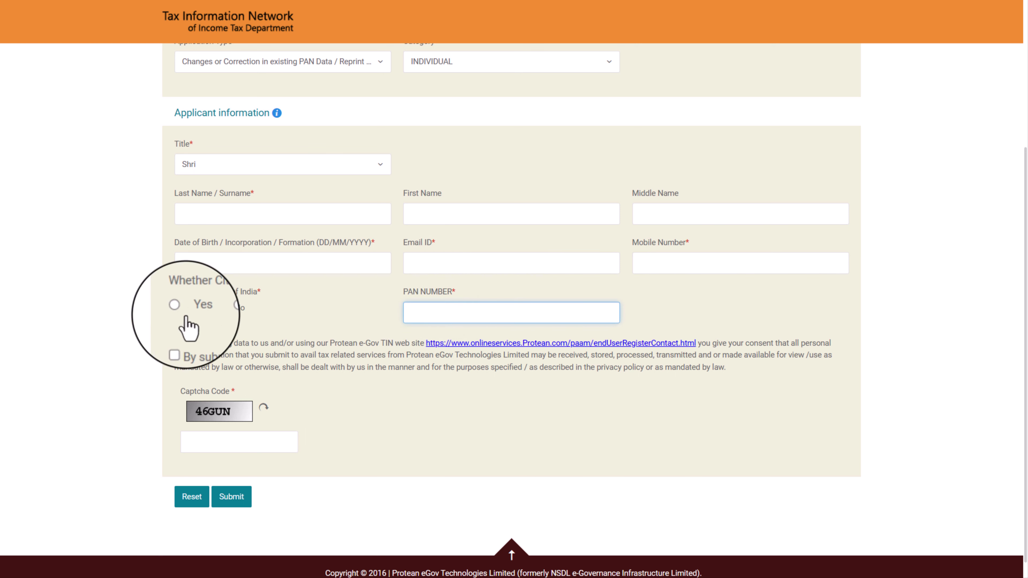
# Declare Indian citizenship, accept the consent statement and submit the registration
pyautogui.click(178, 308)
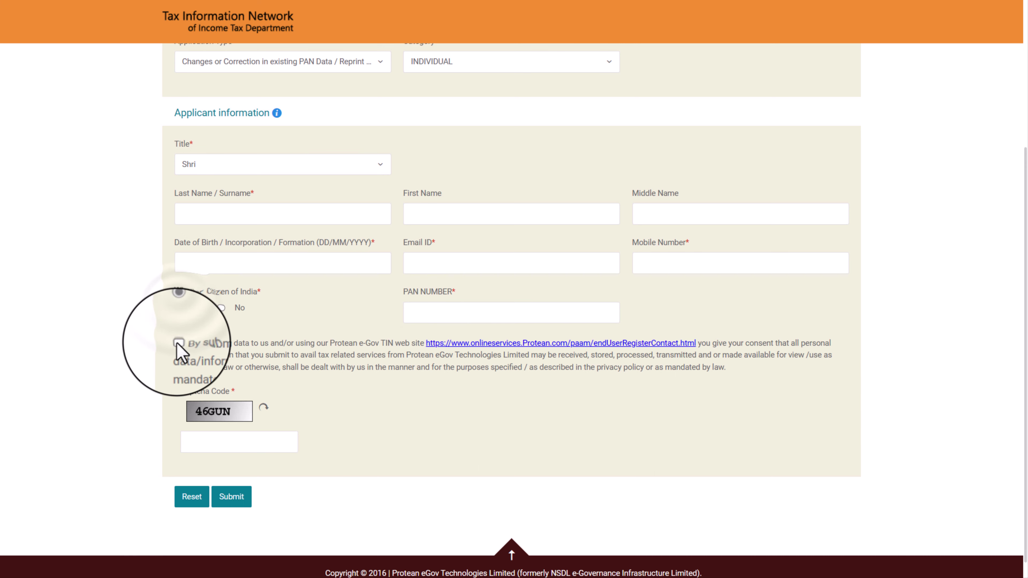
pyautogui.click(177, 343)
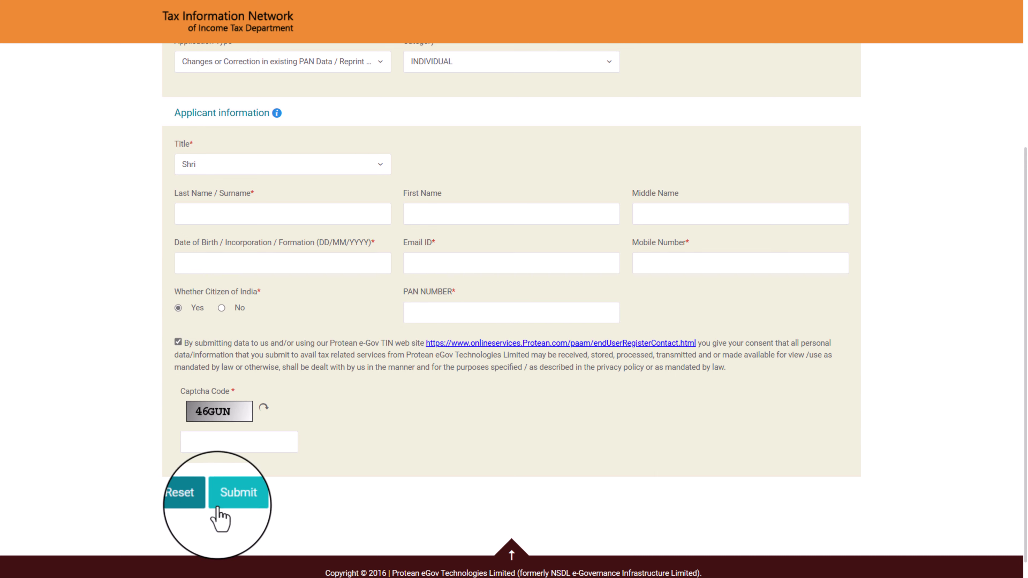
pyautogui.click(233, 502)
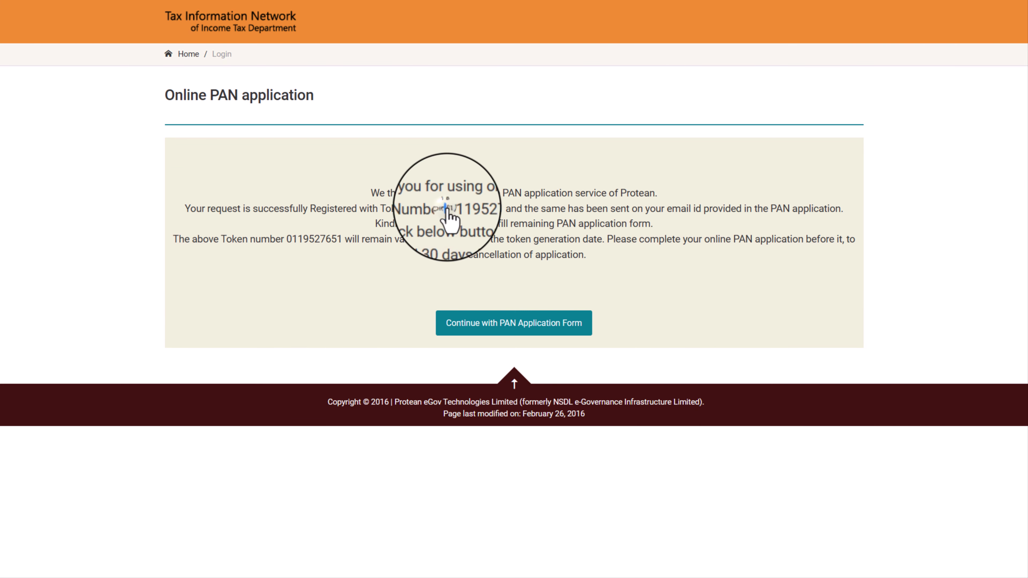
# Copy the issued token number and continue to the full PAN application form
pyautogui.moveTo(449, 216); pyautogui.dragTo(505, 214)
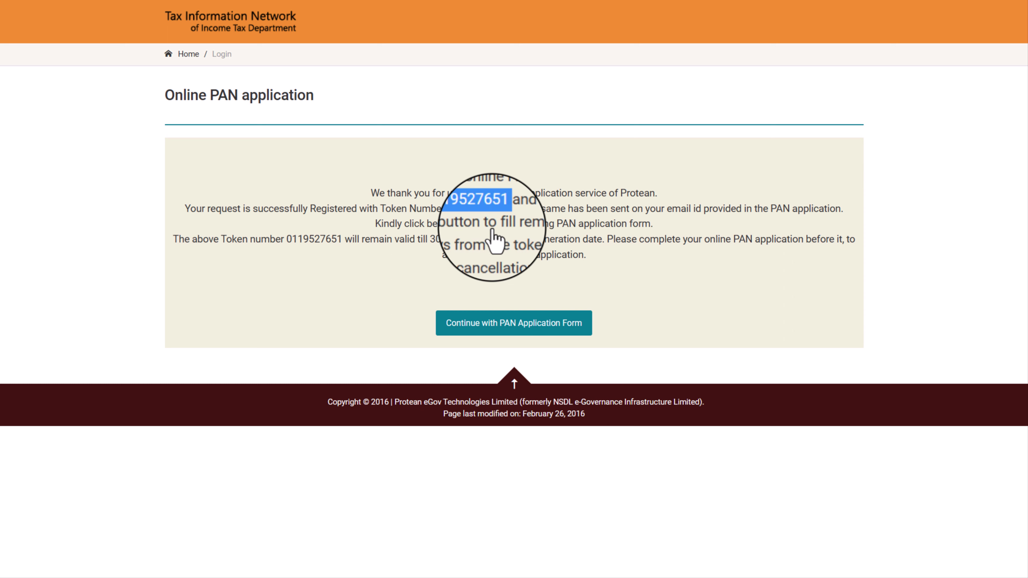
pyautogui.click(536, 326)
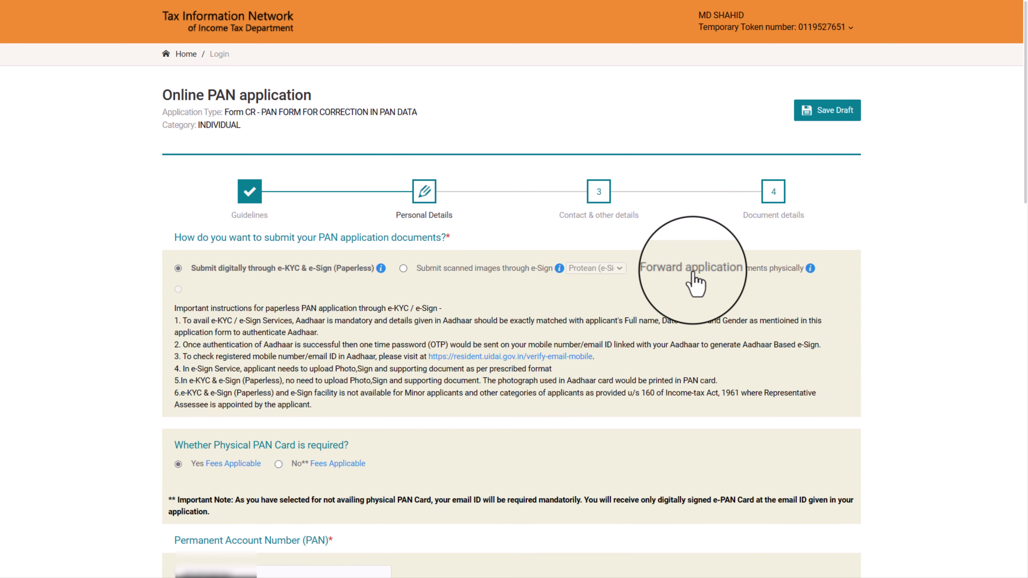
# Choose scanned-image submission via e-Sign and tick Aadhaar Number with its last four digits
pyautogui.click(403, 269)
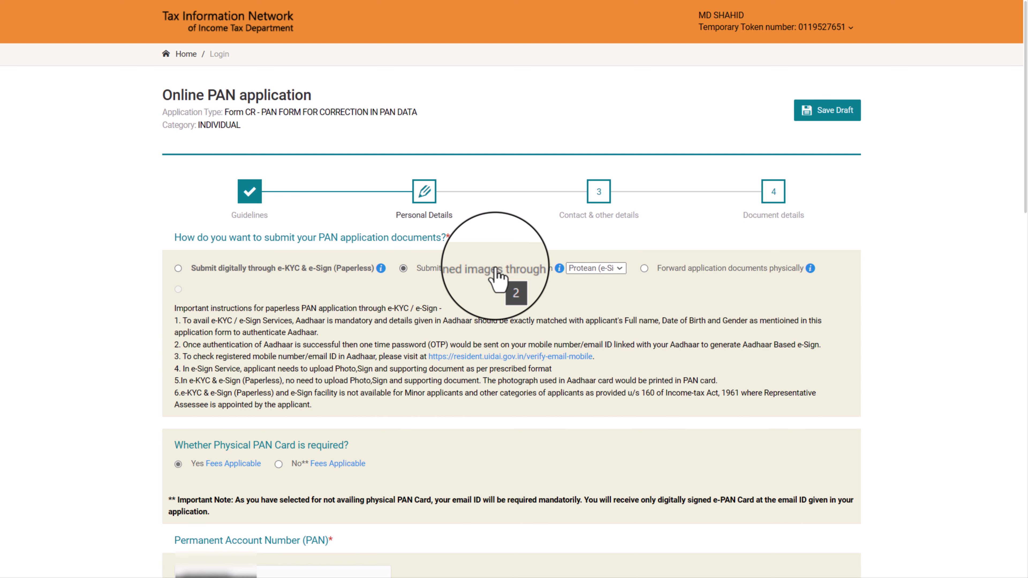
pyautogui.scroll(-5, 498, 279)
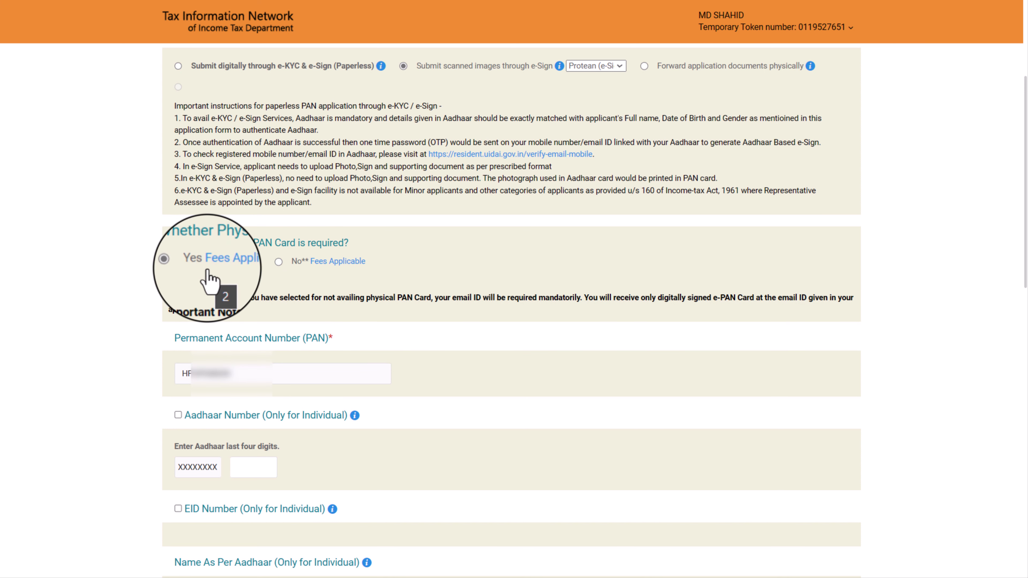
pyautogui.scroll(-5, 298, 340)
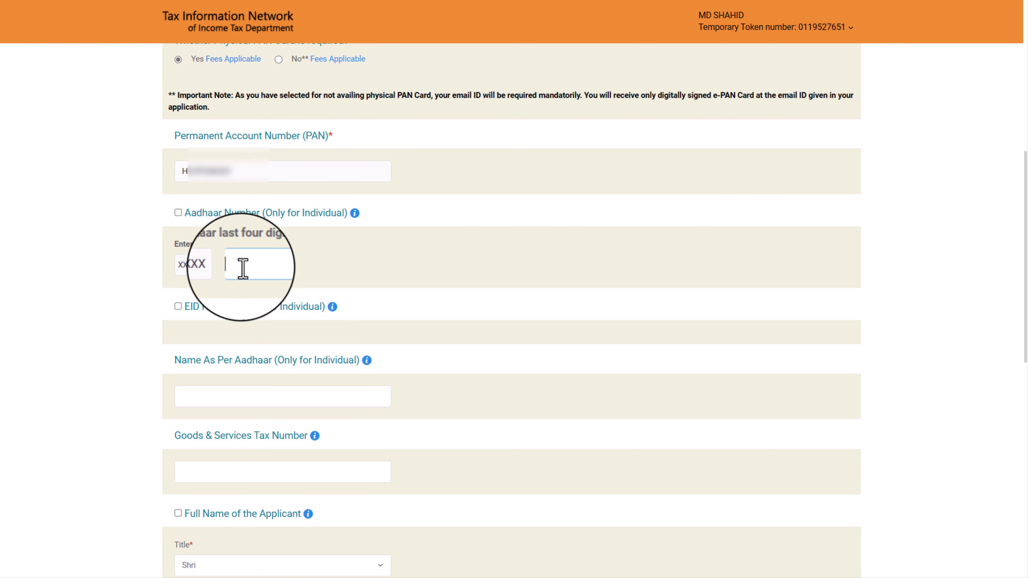
pyautogui.write('7597')
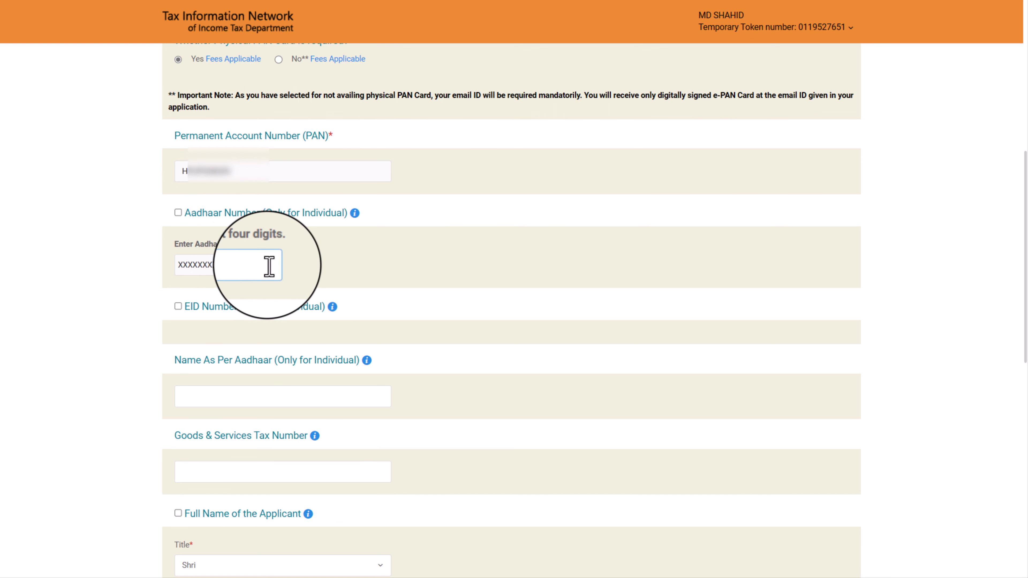
pyautogui.click(179, 214)
pyautogui.click(193, 403)
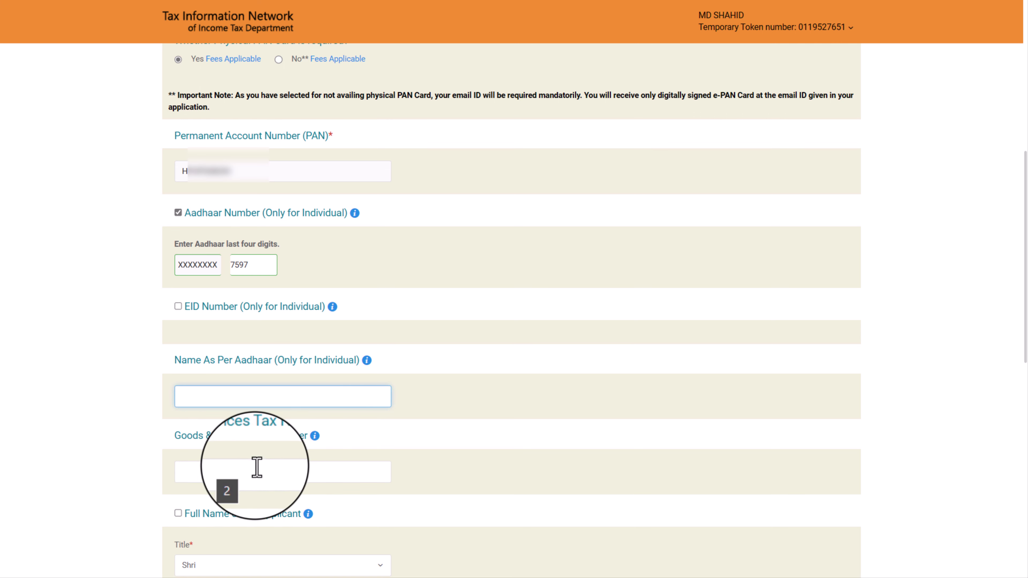
pyautogui.scroll(-5, 267, 477)
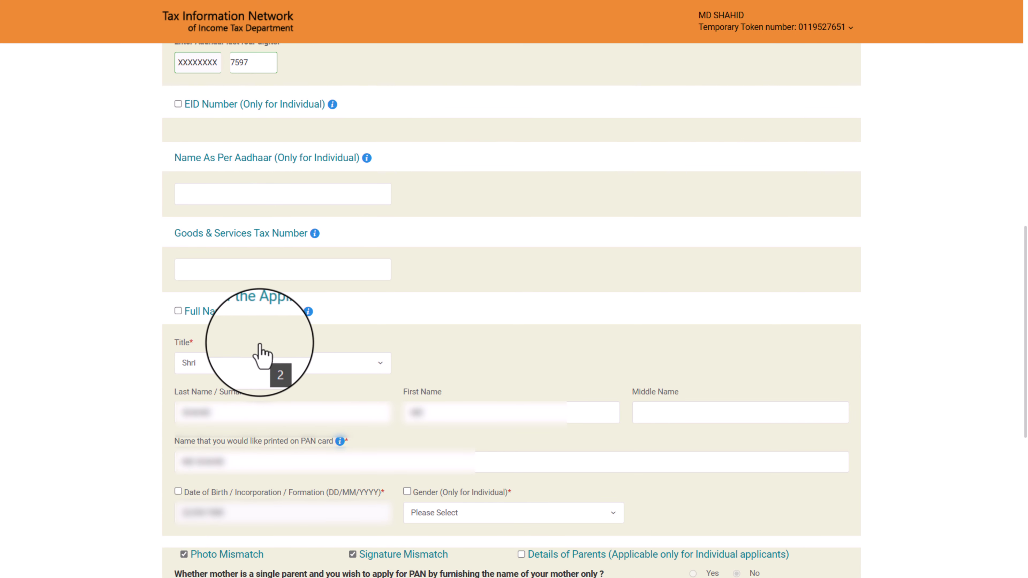
# Tick Full Name and Date of Birth for correction and set Gender to Male
pyautogui.click(178, 311)
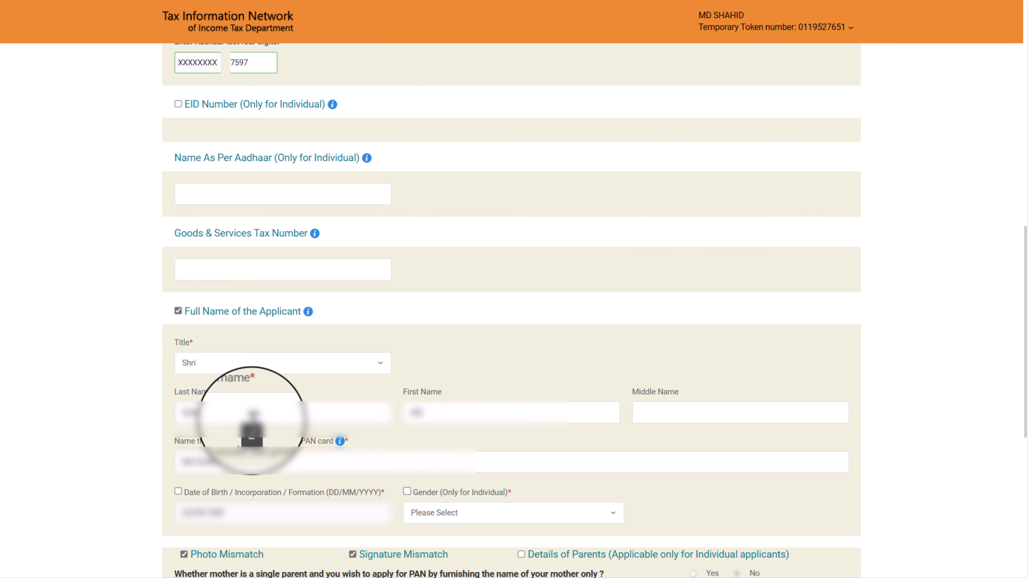
pyautogui.scroll(-5, 276, 368)
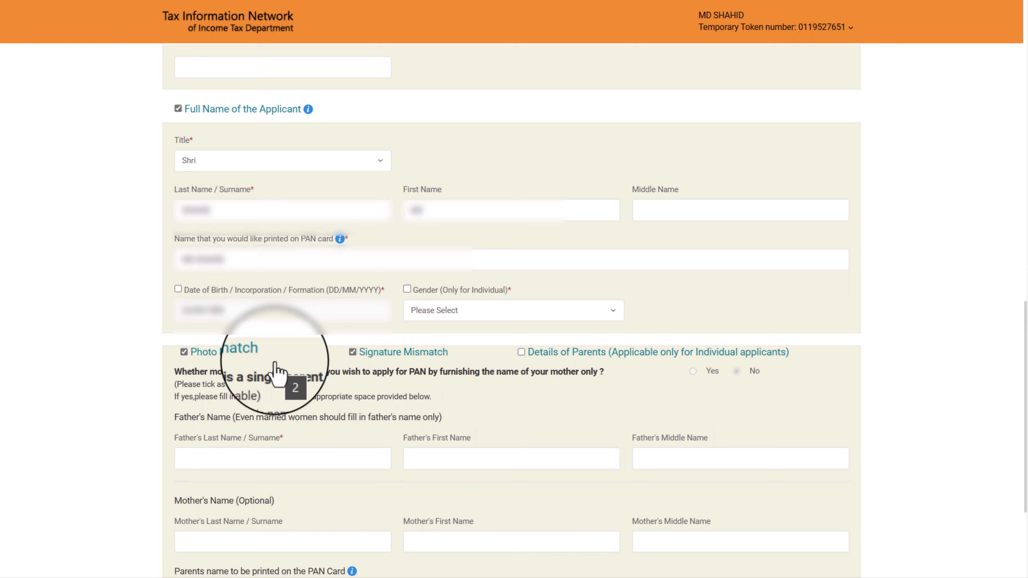
pyautogui.click(178, 290)
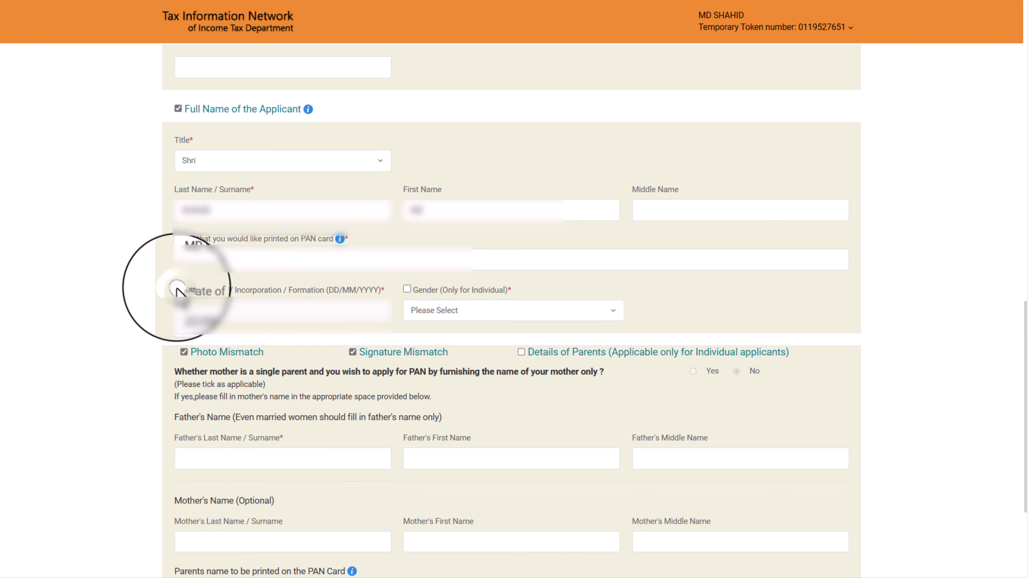
pyautogui.click(244, 313)
pyautogui.moveTo(243, 316); pyautogui.dragTo(174, 320)
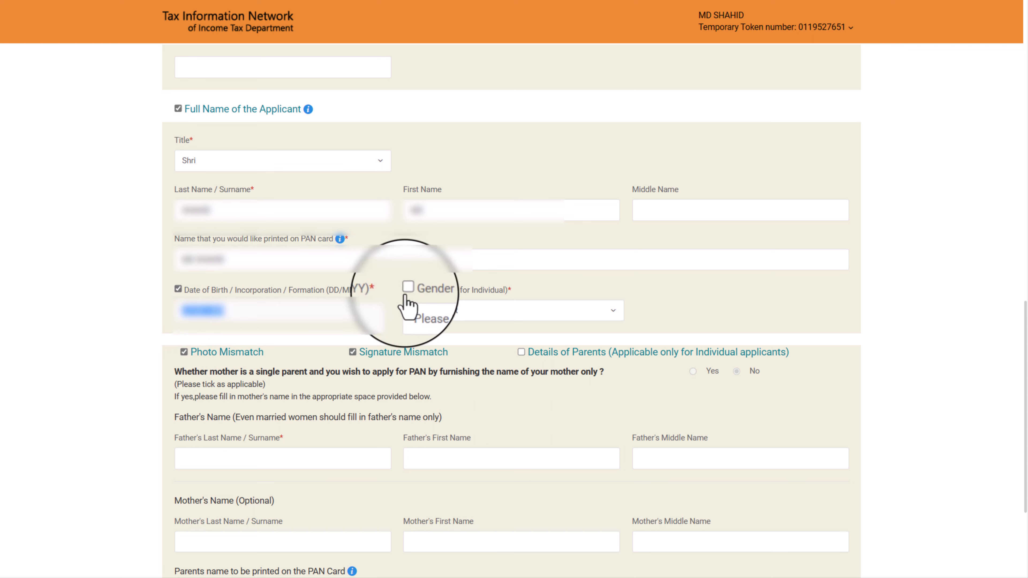
pyautogui.click(444, 312)
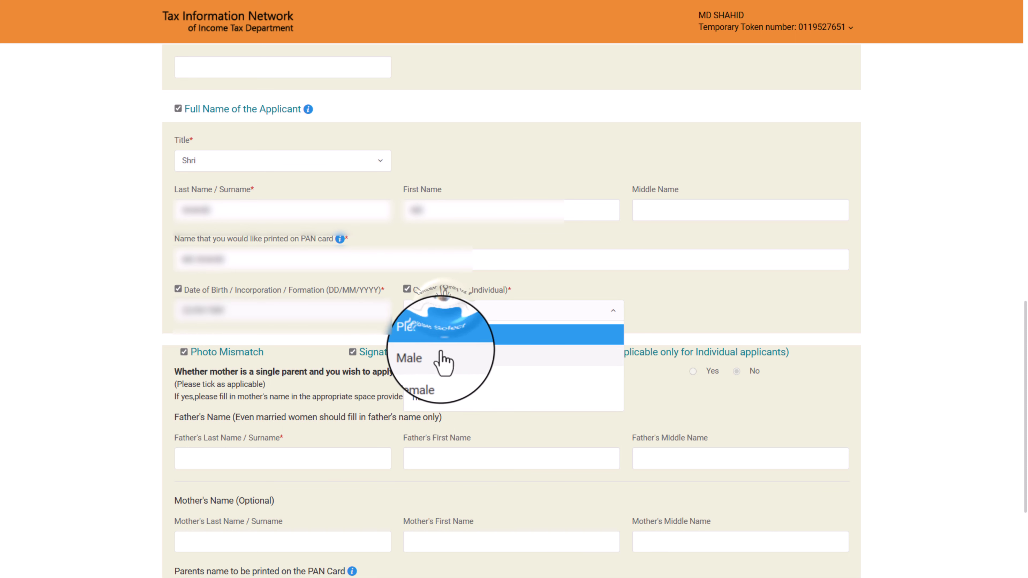
pyautogui.click(430, 357)
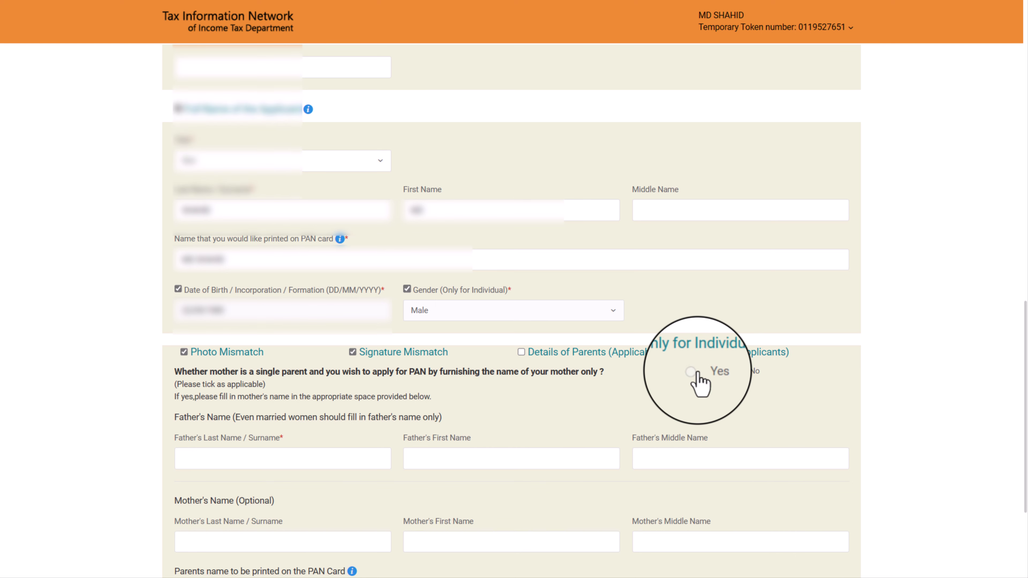
# Go through the father's surname, first name and middle name fields
pyautogui.scroll(-4, 544, 383)
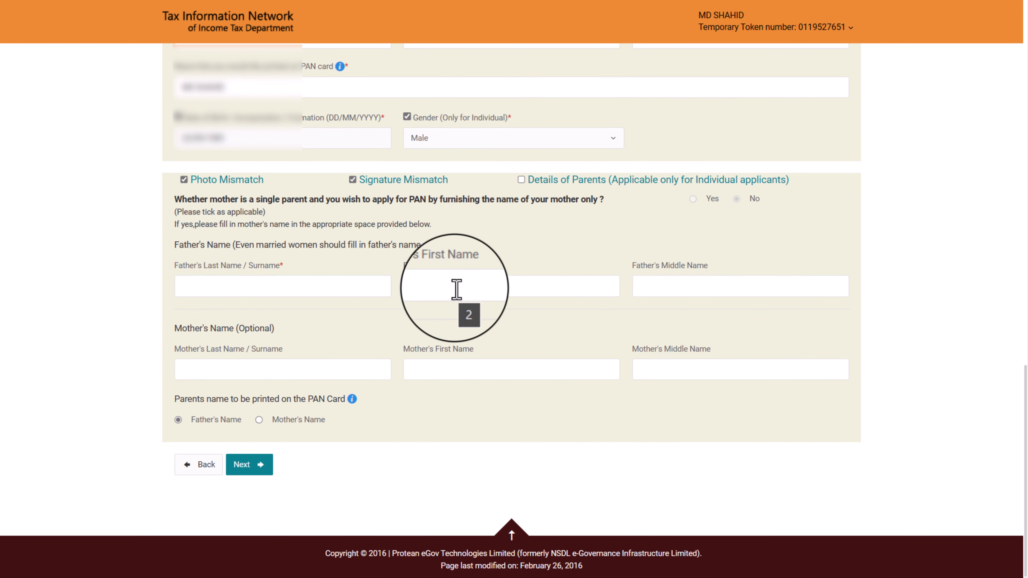
pyautogui.click(445, 289)
pyautogui.click(670, 289)
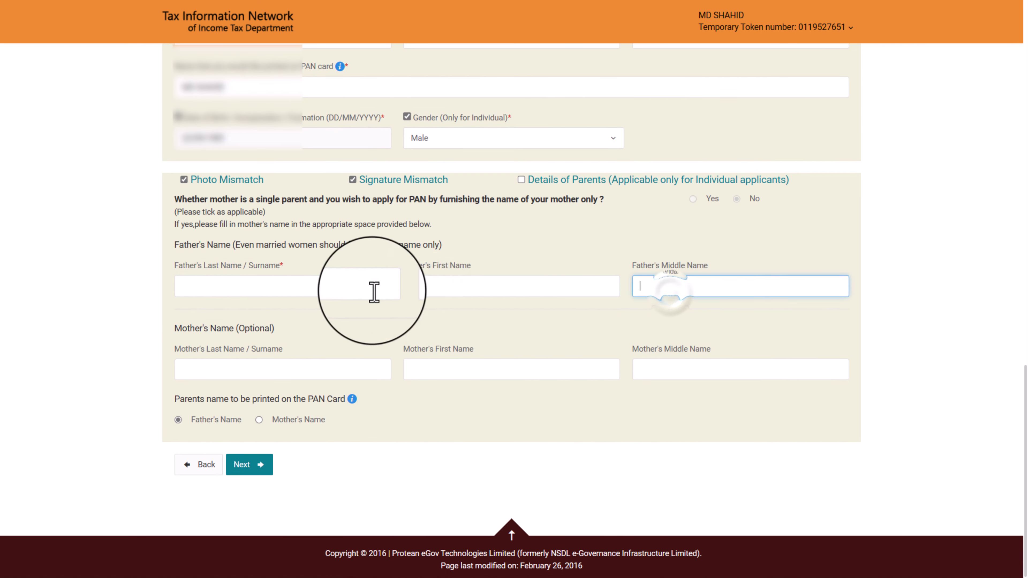
pyautogui.click(325, 287)
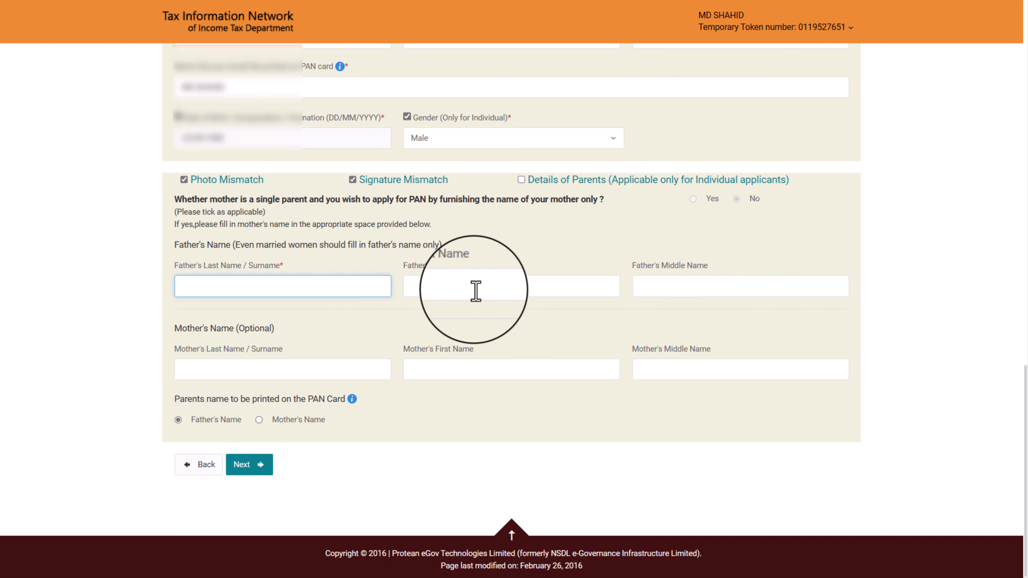
pyautogui.click(504, 290)
pyautogui.click(673, 289)
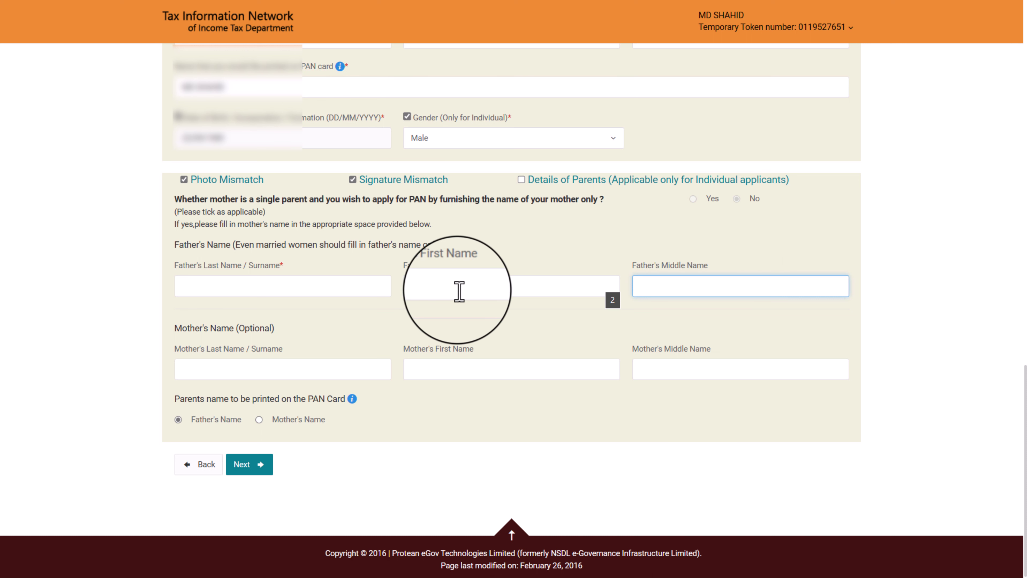
pyautogui.click(430, 288)
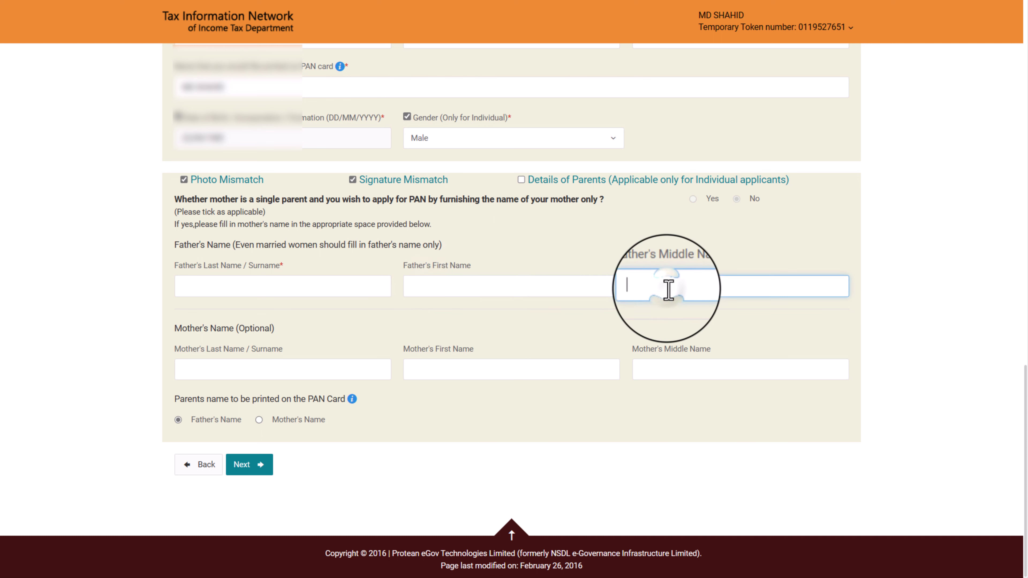
pyautogui.click(232, 293)
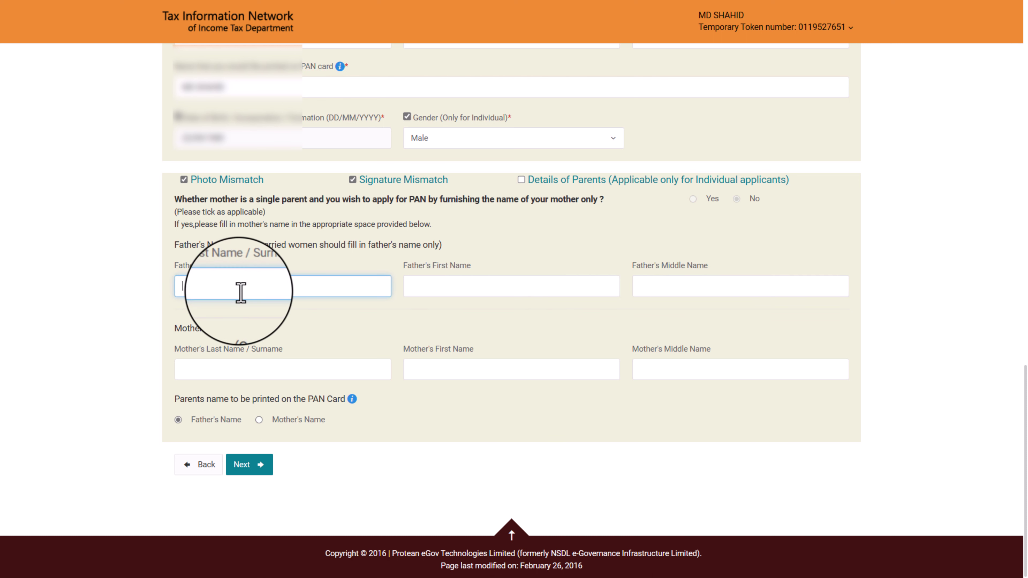
pyautogui.click(459, 293)
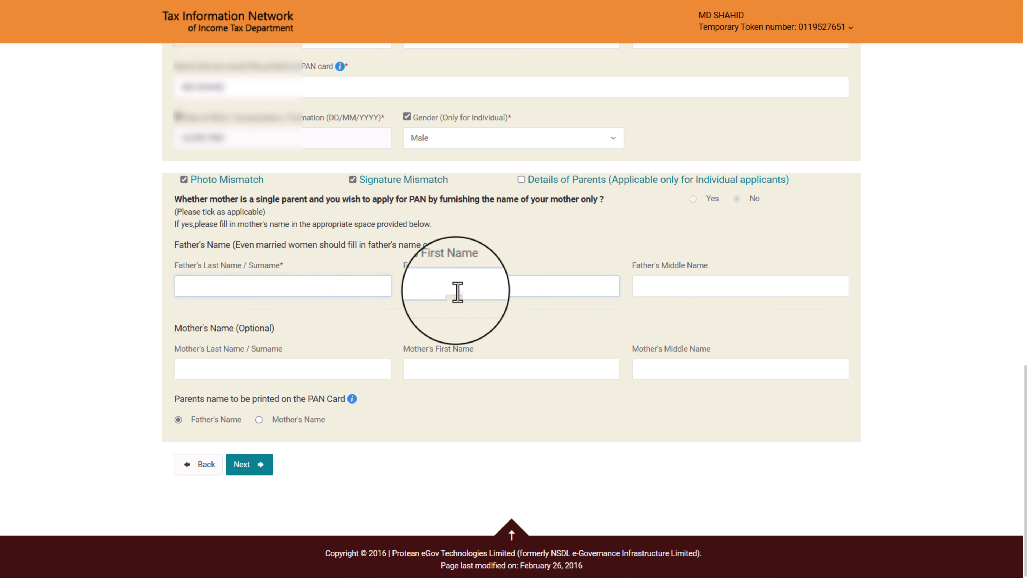
pyautogui.click(669, 288)
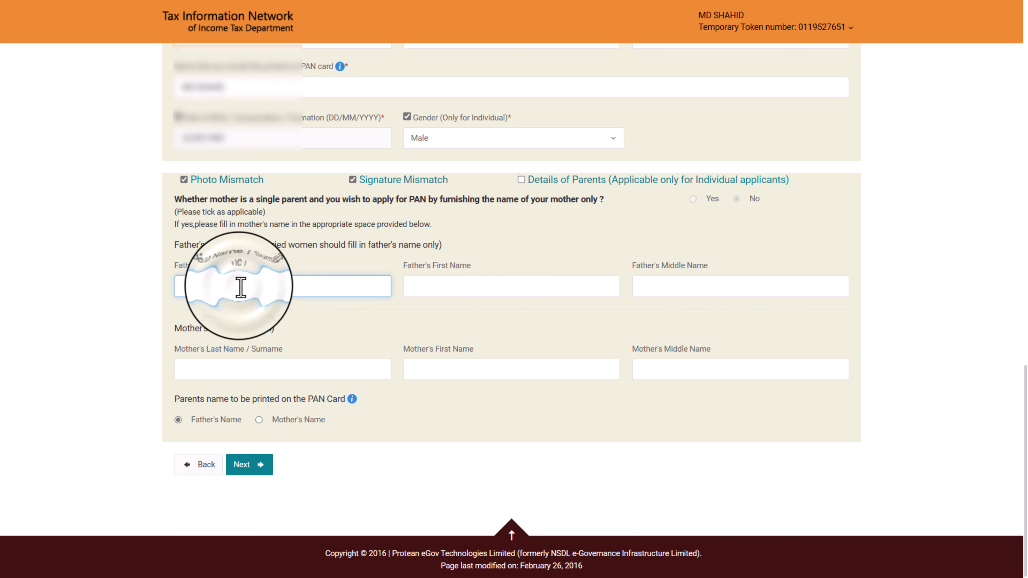
# Go through the mother's name fields, print the father's name on the PAN card, and continue
pyautogui.click(195, 364)
pyautogui.click(459, 375)
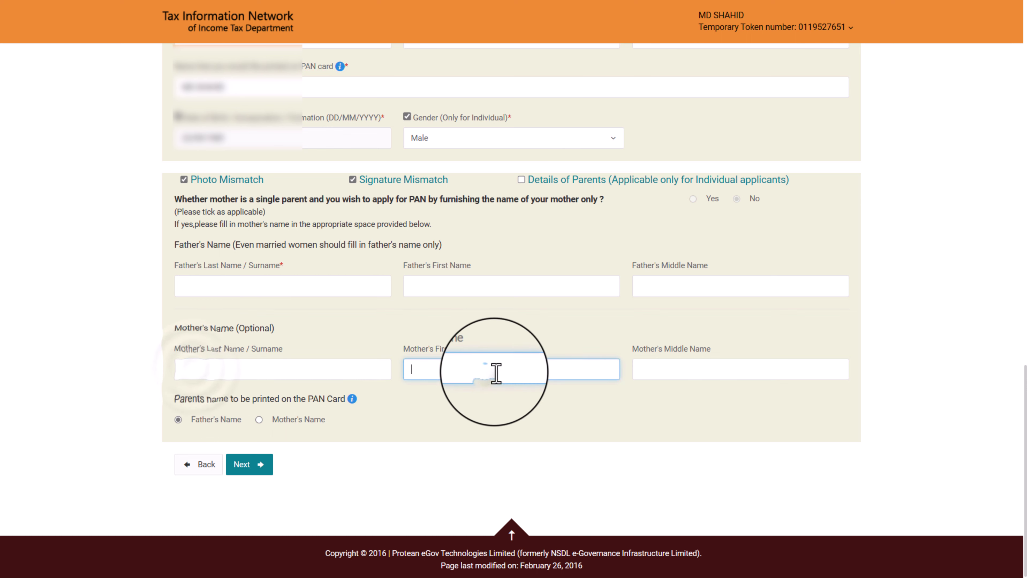
pyautogui.click(678, 369)
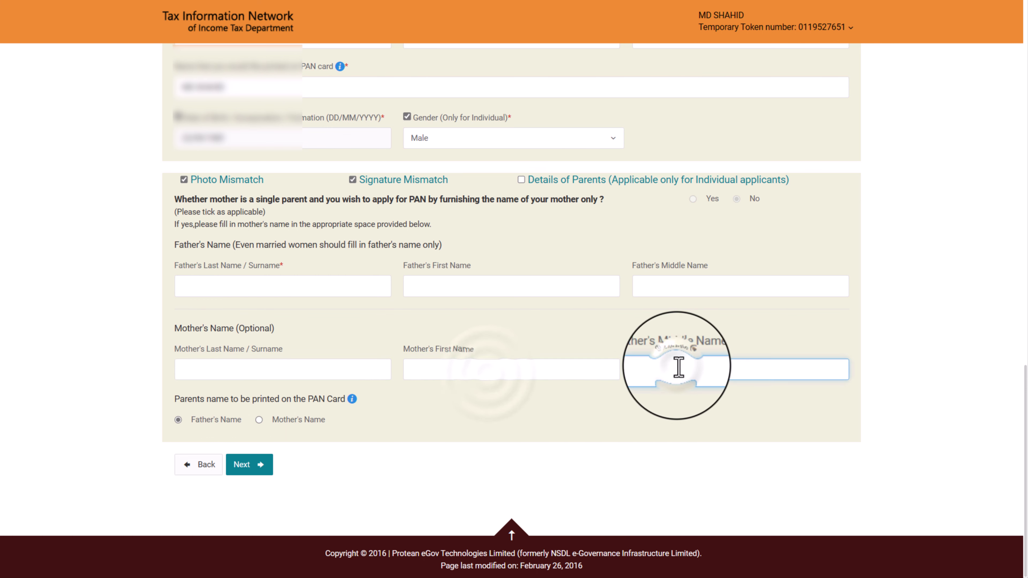
pyautogui.click(178, 420)
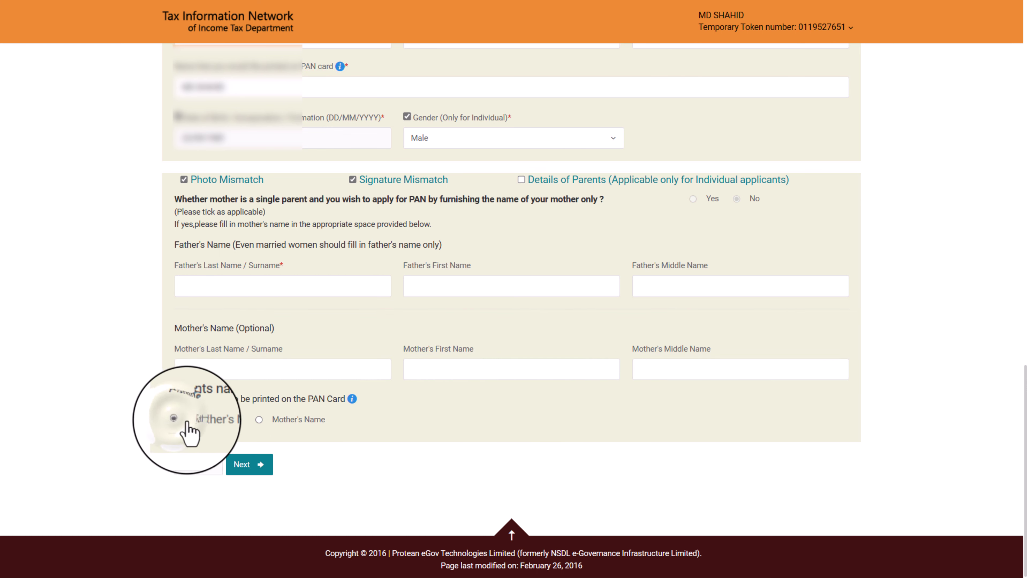
pyautogui.click(254, 467)
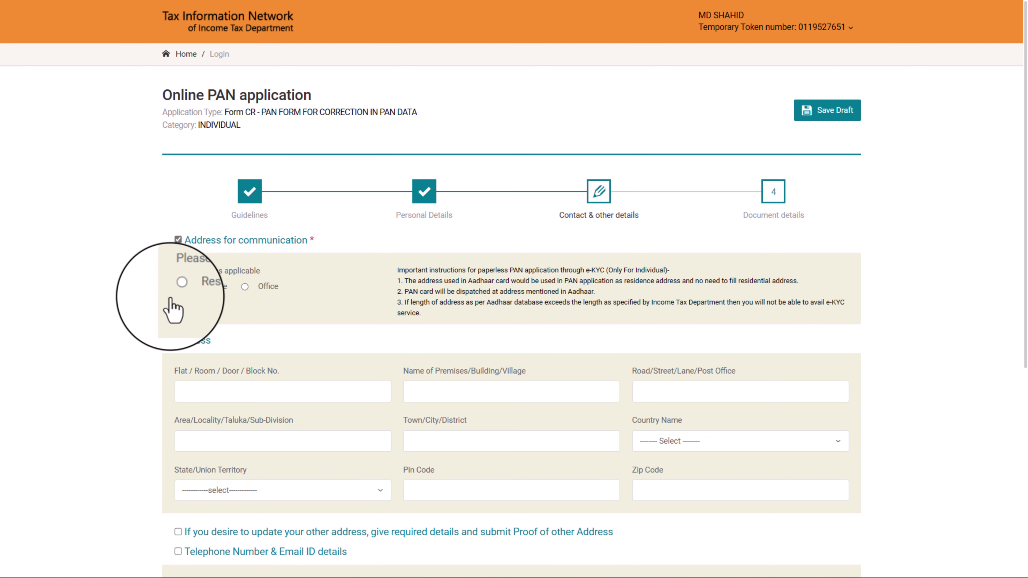
# Use Residence as the communication address with country INDIA and state BIHAR
pyautogui.click(178, 286)
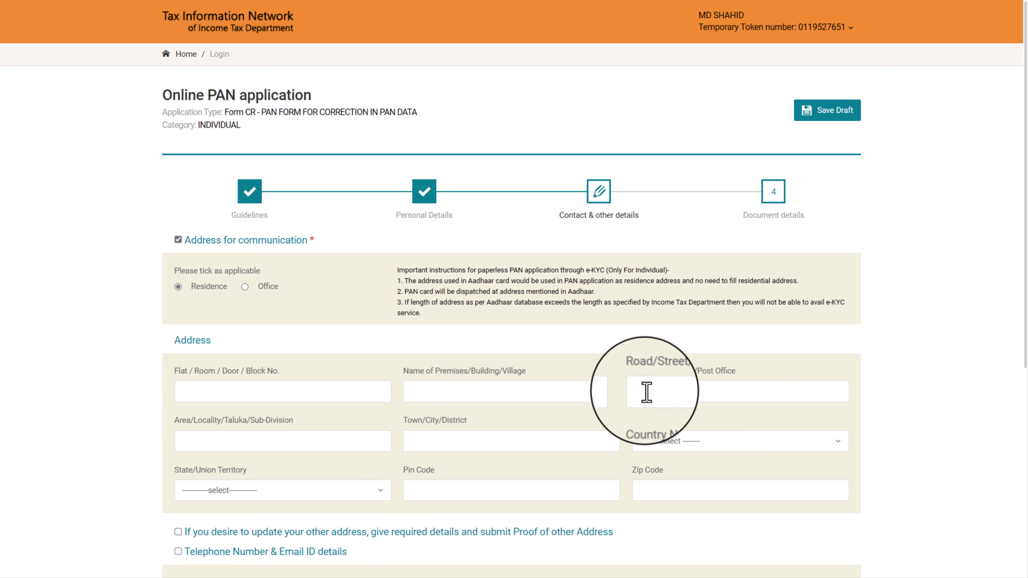
pyautogui.click(707, 441)
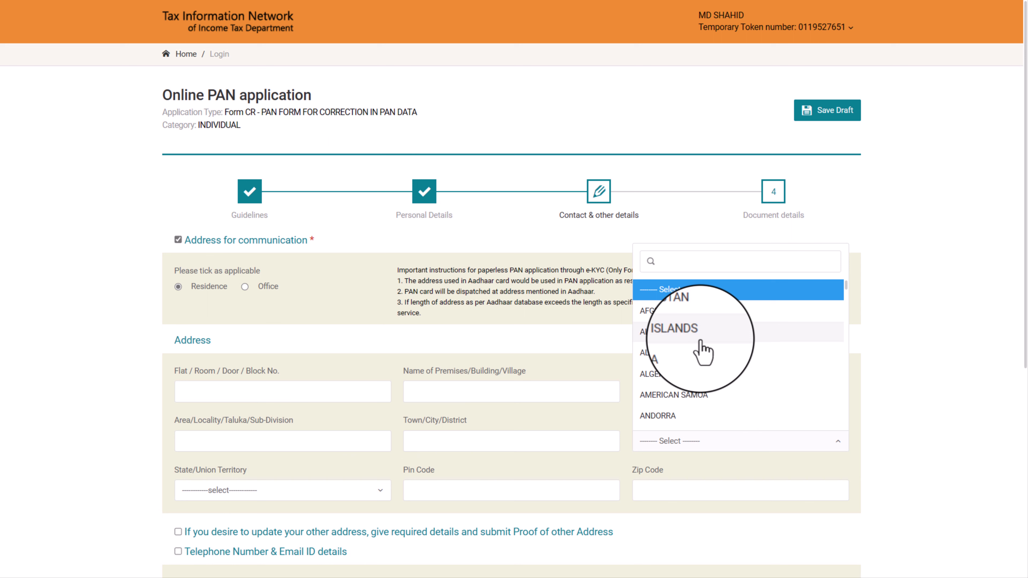
pyautogui.write('ind')
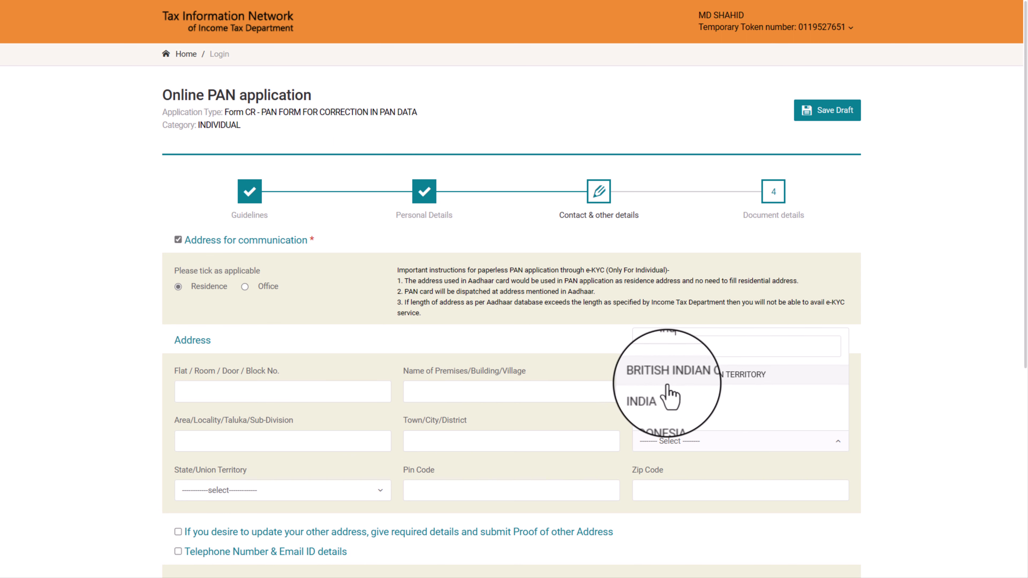
pyautogui.click(656, 395)
pyautogui.click(229, 491)
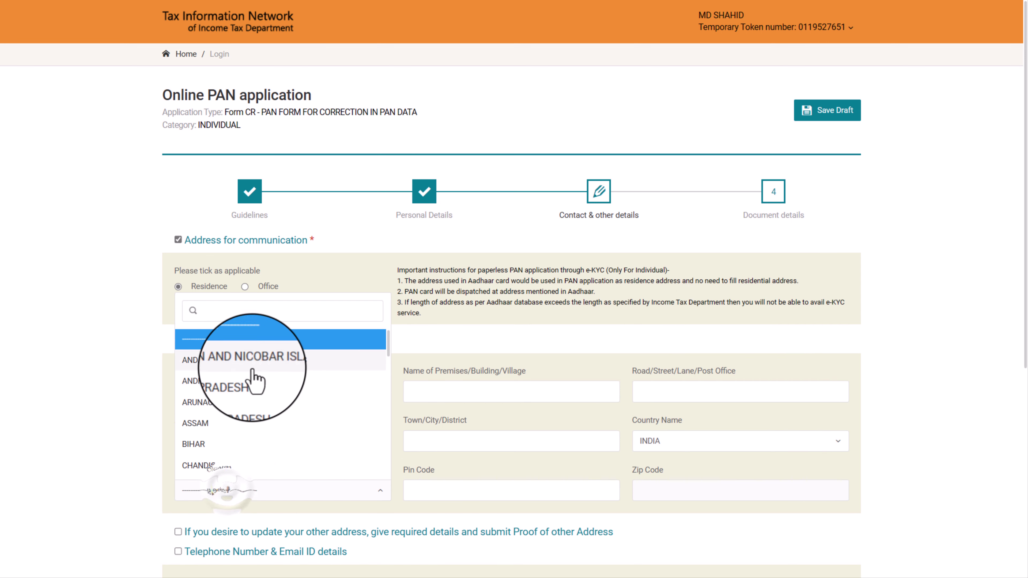
pyautogui.scroll(-3, 243, 405)
pyautogui.click(218, 345)
pyautogui.click(420, 490)
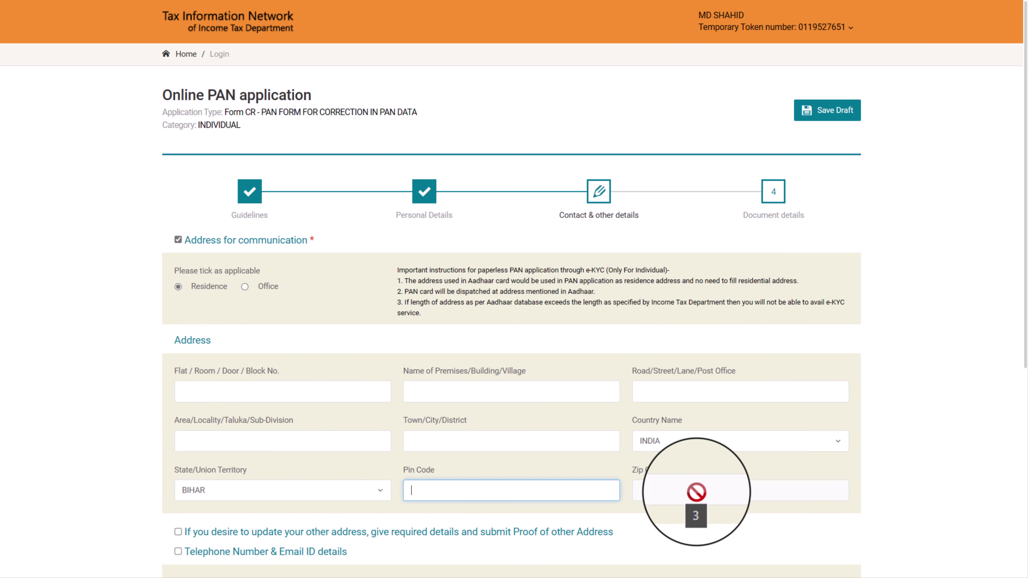
pyautogui.scroll(-8, 342, 272)
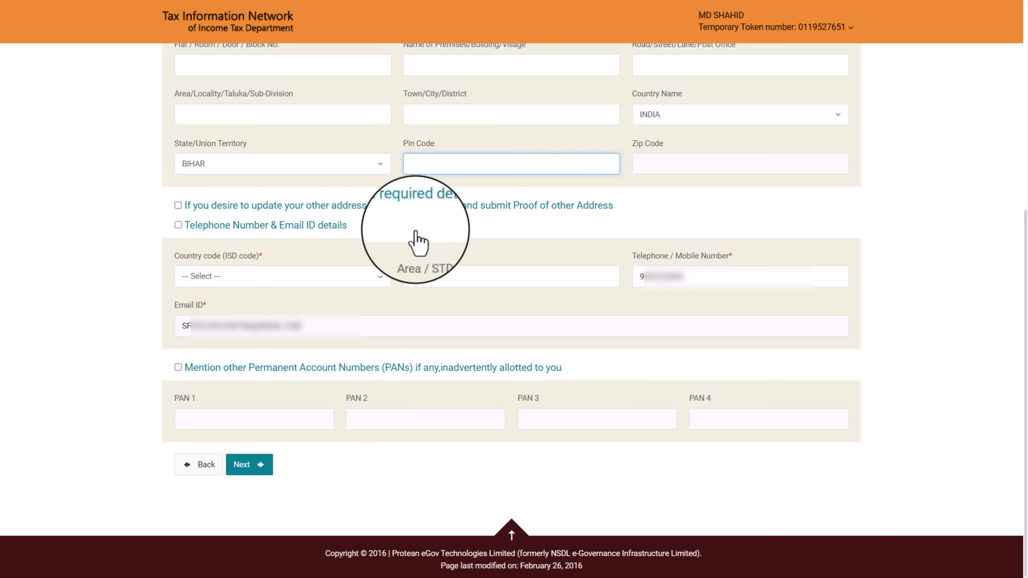
# Leave other address unticked, include telephone and email details, and set ISD code INDIA (91)
pyautogui.click(178, 205)
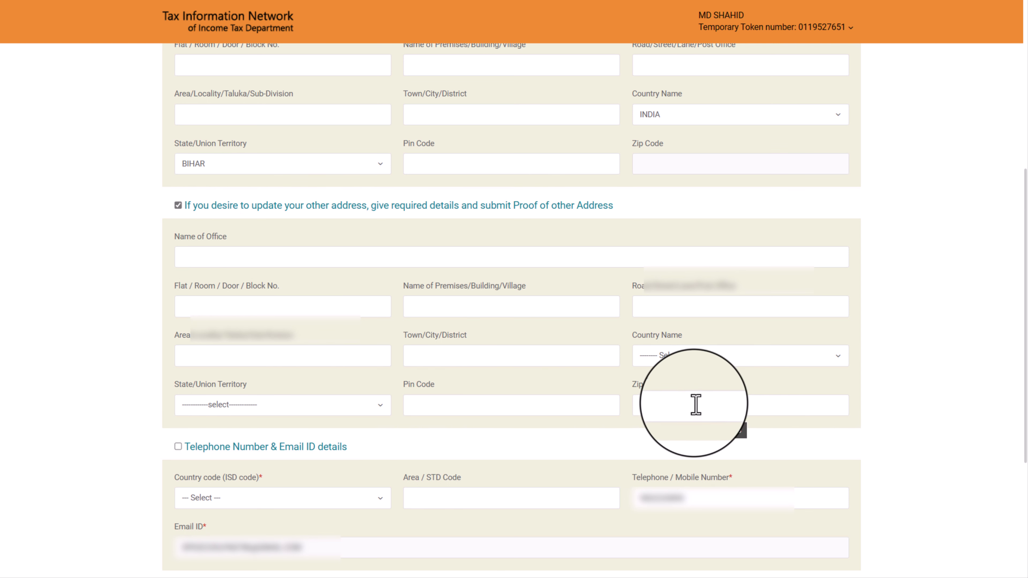
pyautogui.click(179, 205)
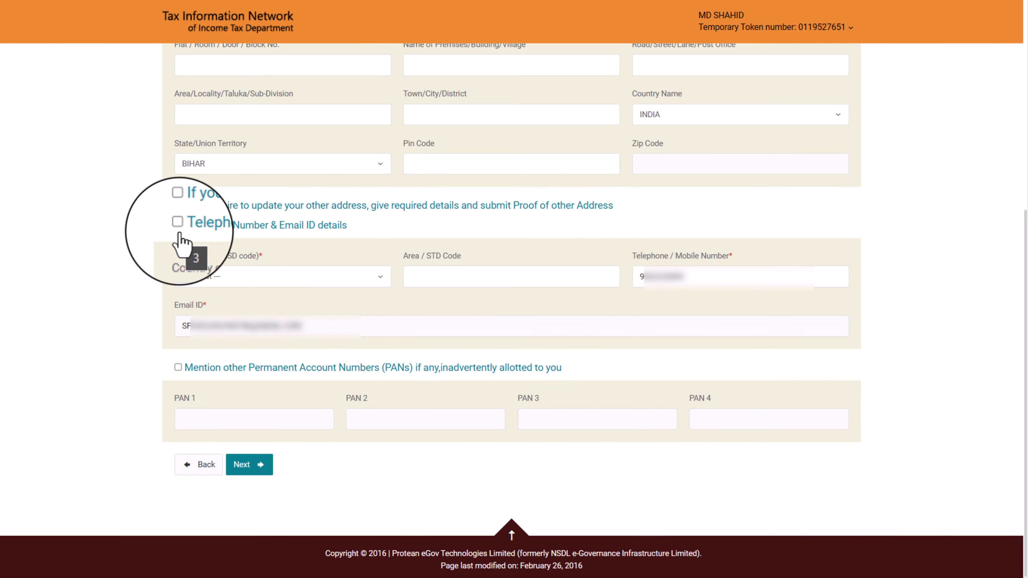
pyautogui.click(178, 225)
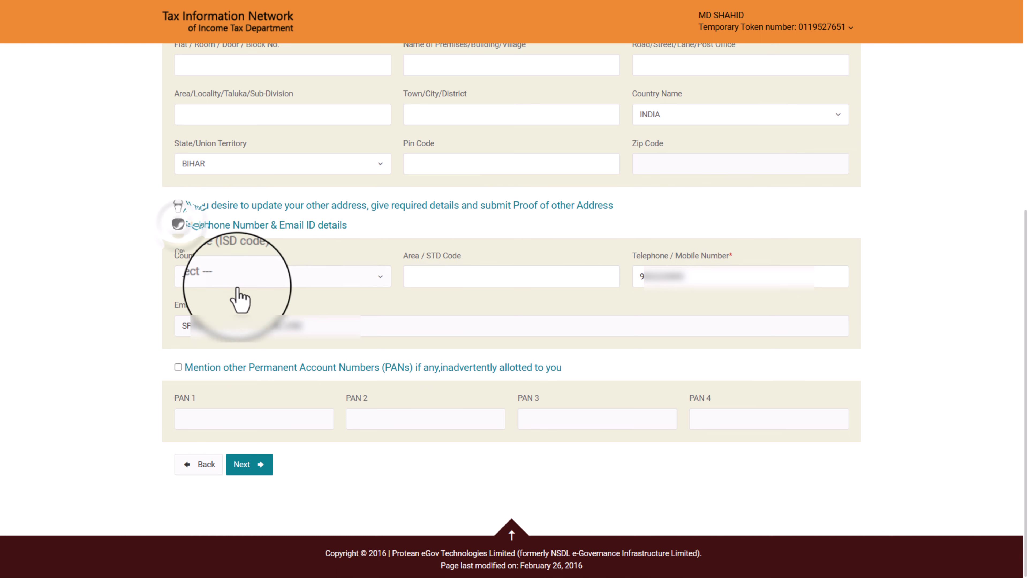
pyautogui.click(682, 276)
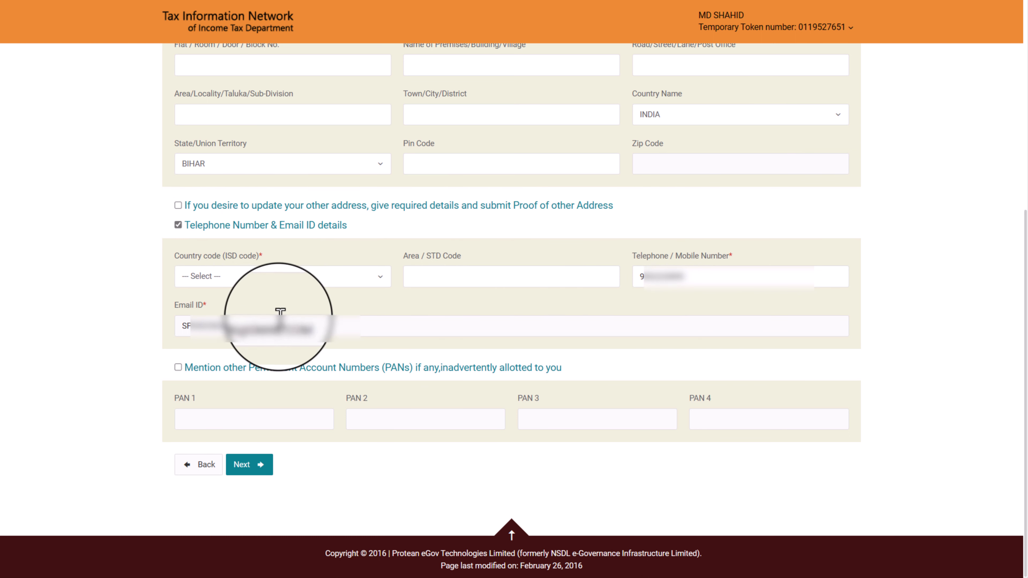
pyautogui.click(227, 279)
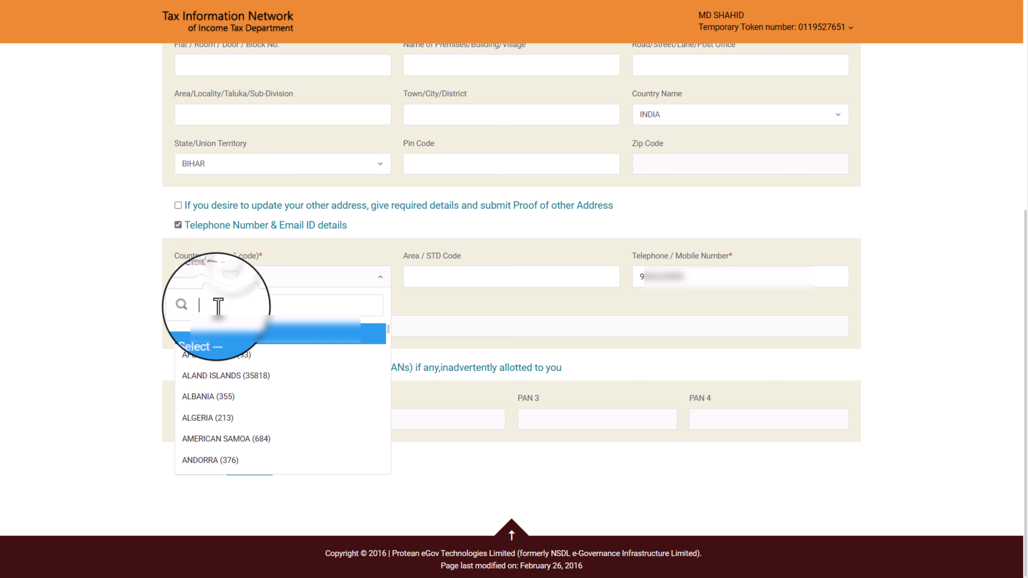
pyautogui.write('ind')
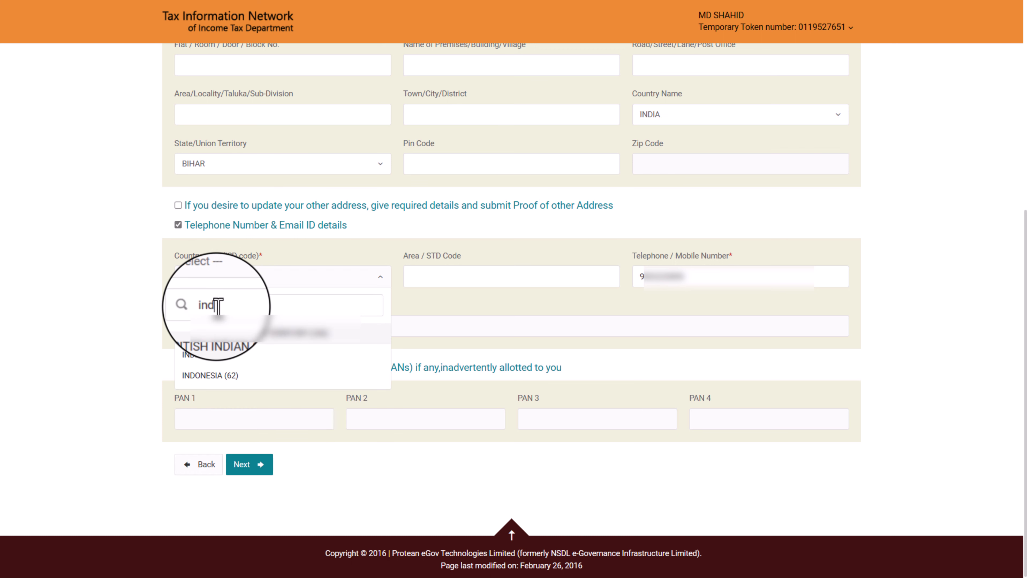
pyautogui.click(206, 356)
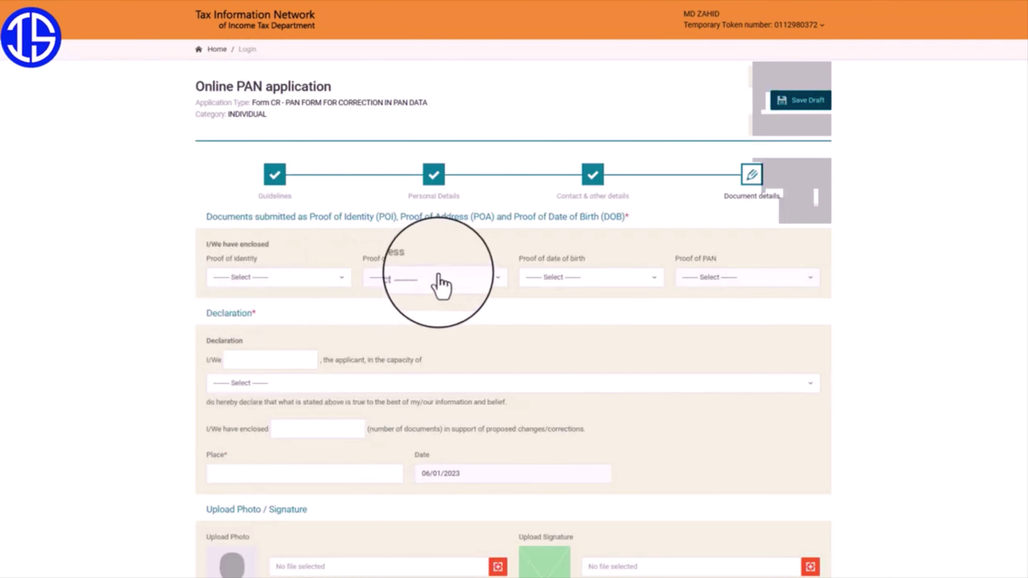
# Set the proof of PAN to No Document
pyautogui.click(613, 277)
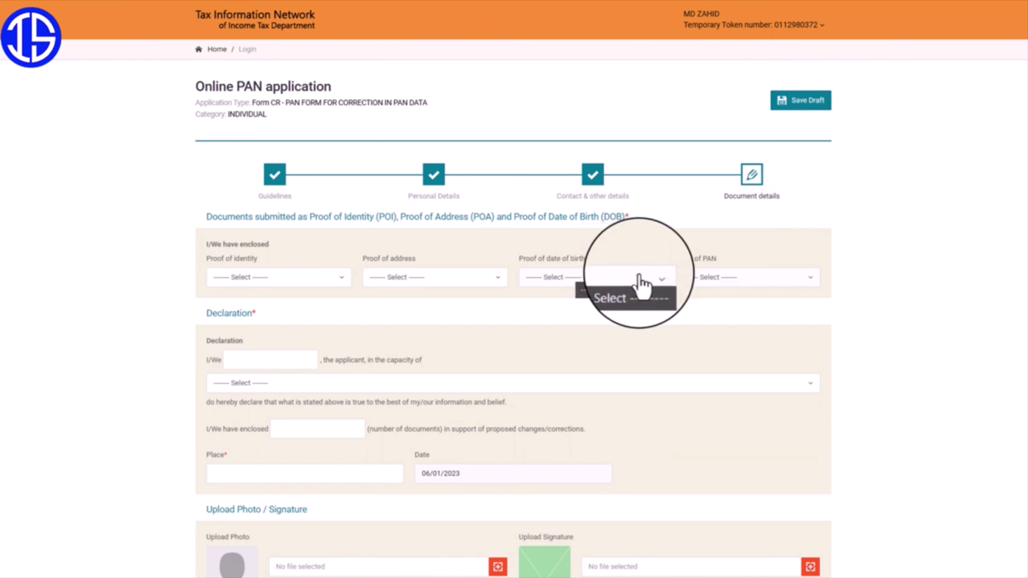
pyautogui.click(655, 280)
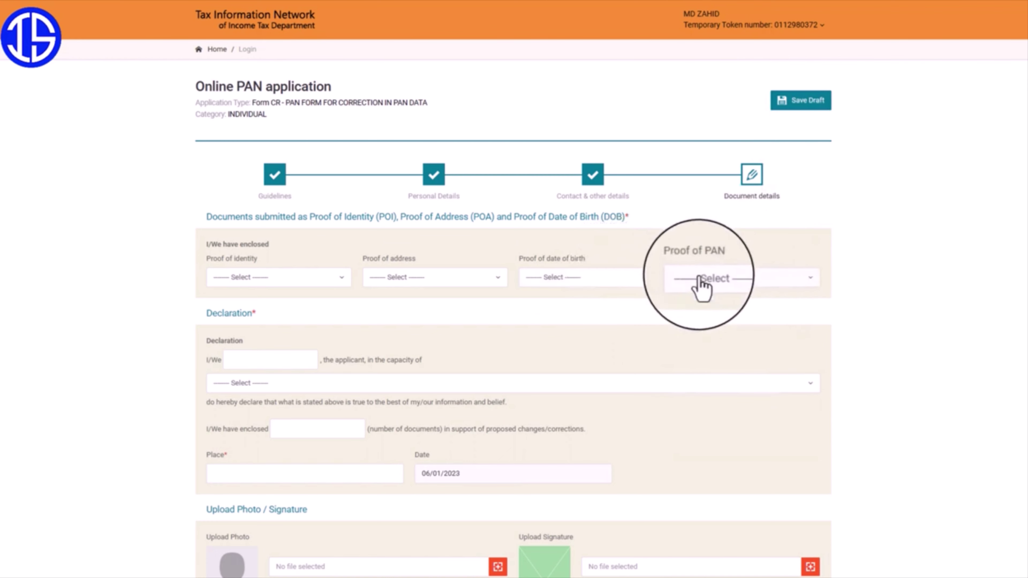
pyautogui.click(706, 284)
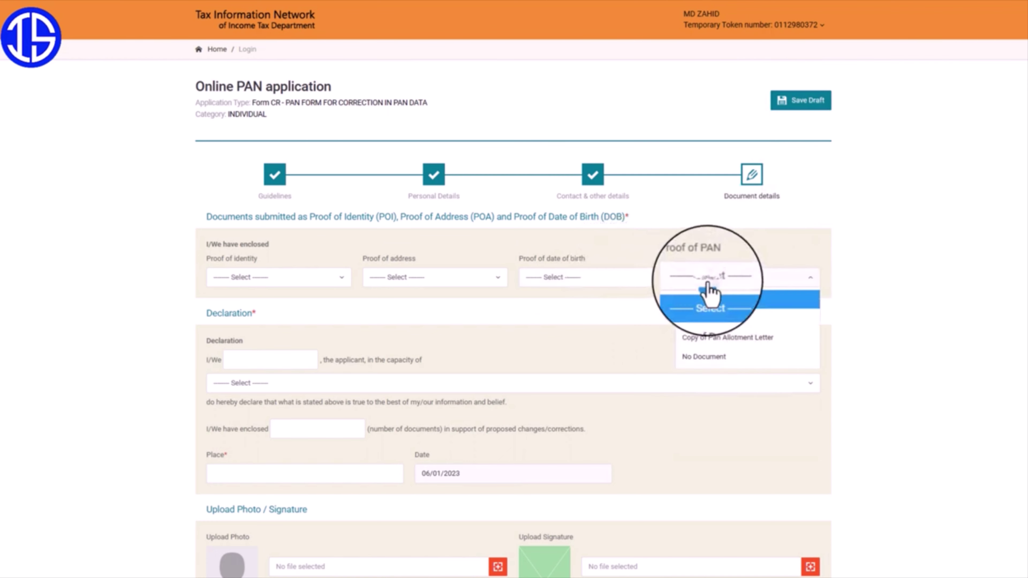
pyautogui.click(725, 359)
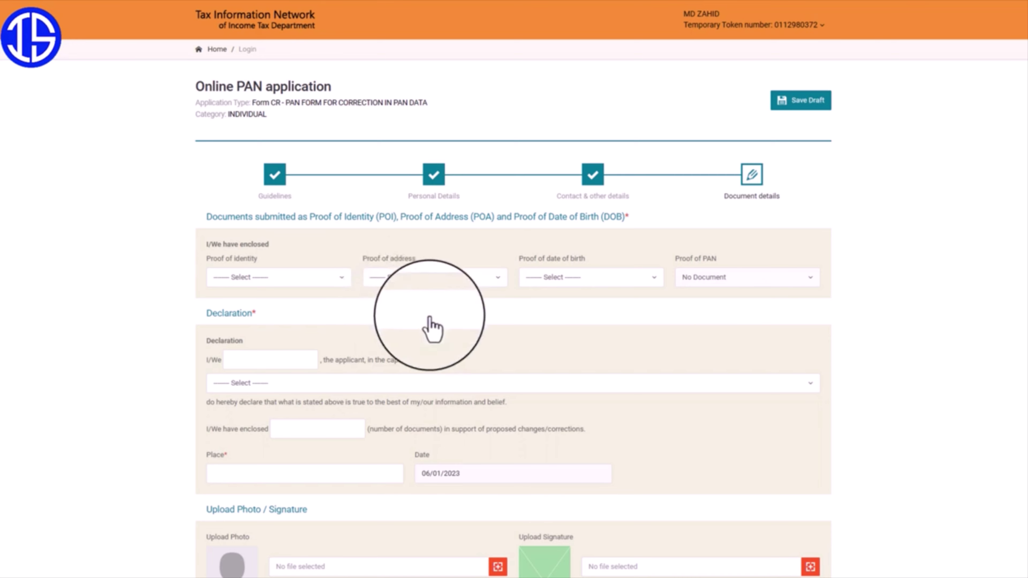
# Choose the AADHAAR Card as proof of identity, address and date of birth
pyautogui.click(256, 283)
pyautogui.scroll(-5, 260, 401)
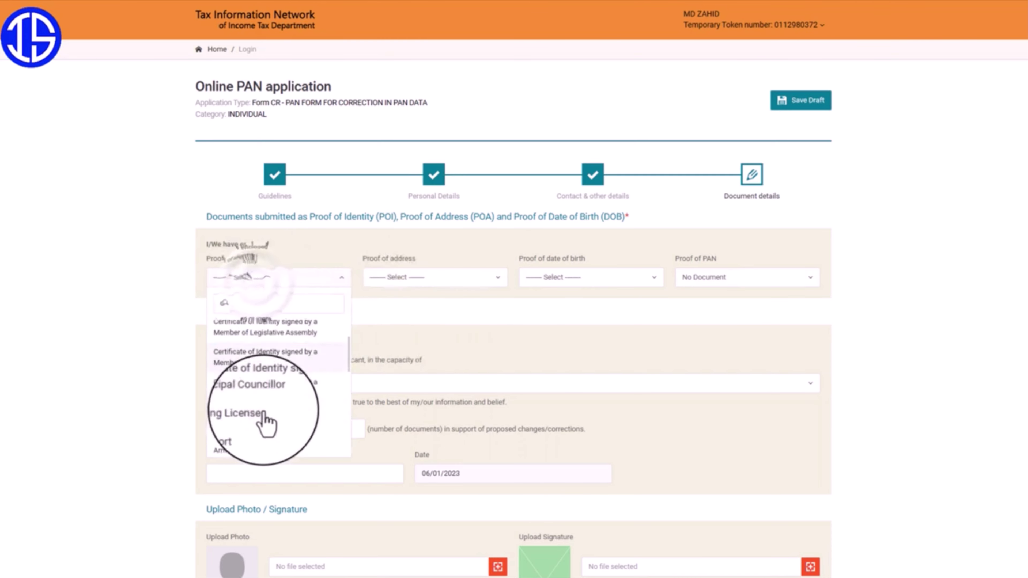
pyautogui.scroll(-3, 265, 411)
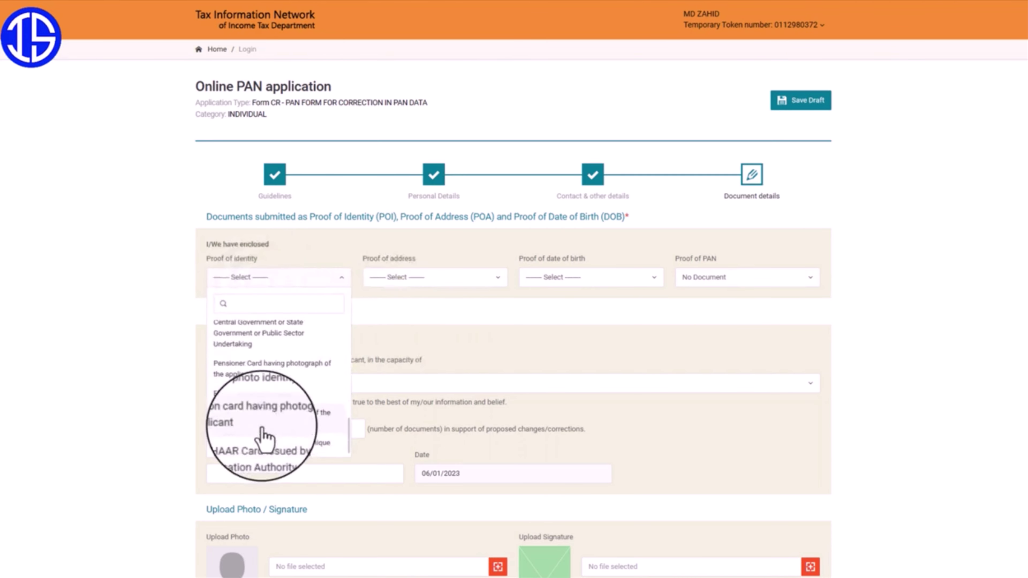
pyautogui.click(251, 444)
pyautogui.click(420, 282)
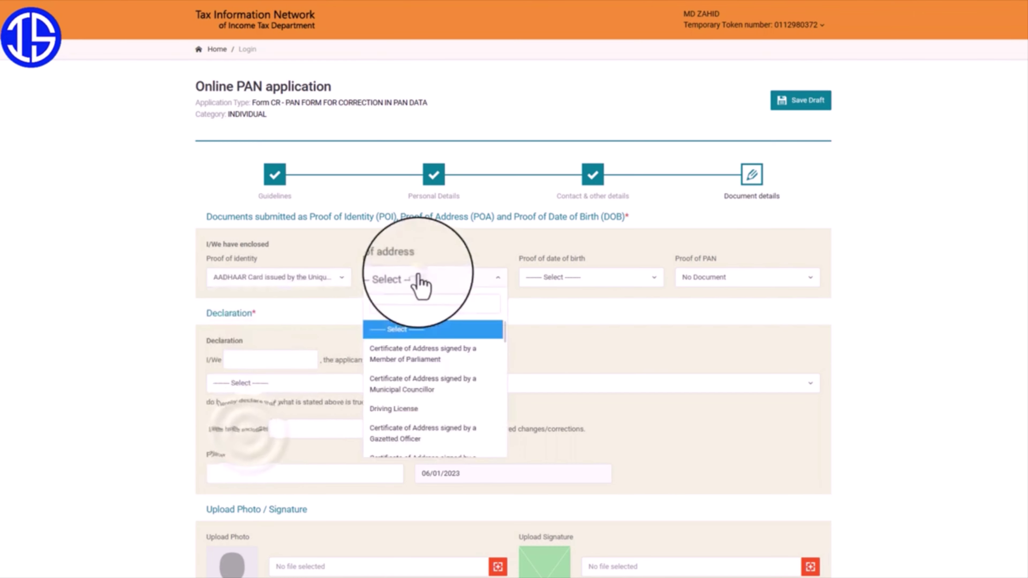
pyautogui.scroll(-6, 417, 370)
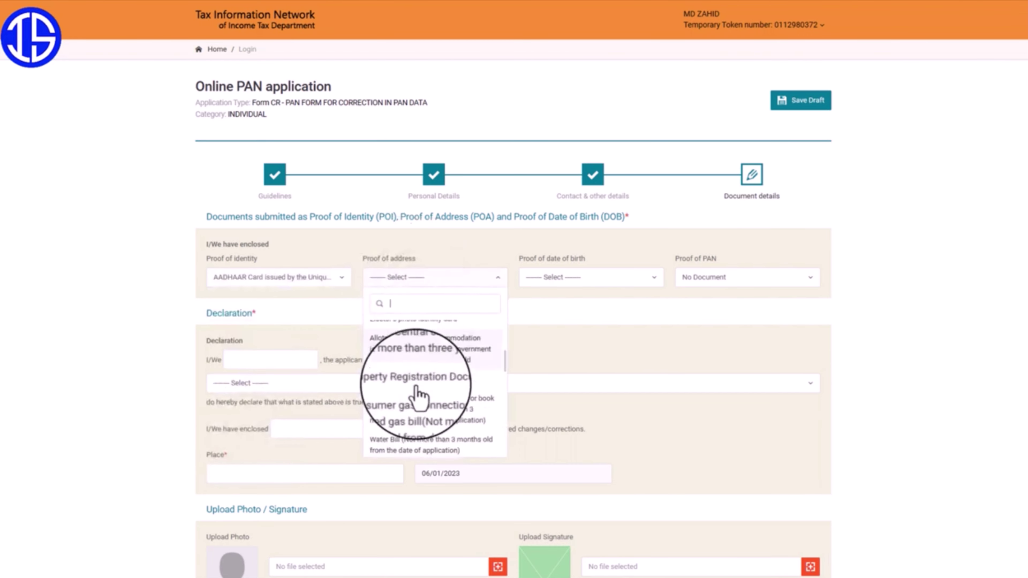
pyautogui.scroll(-8, 410, 405)
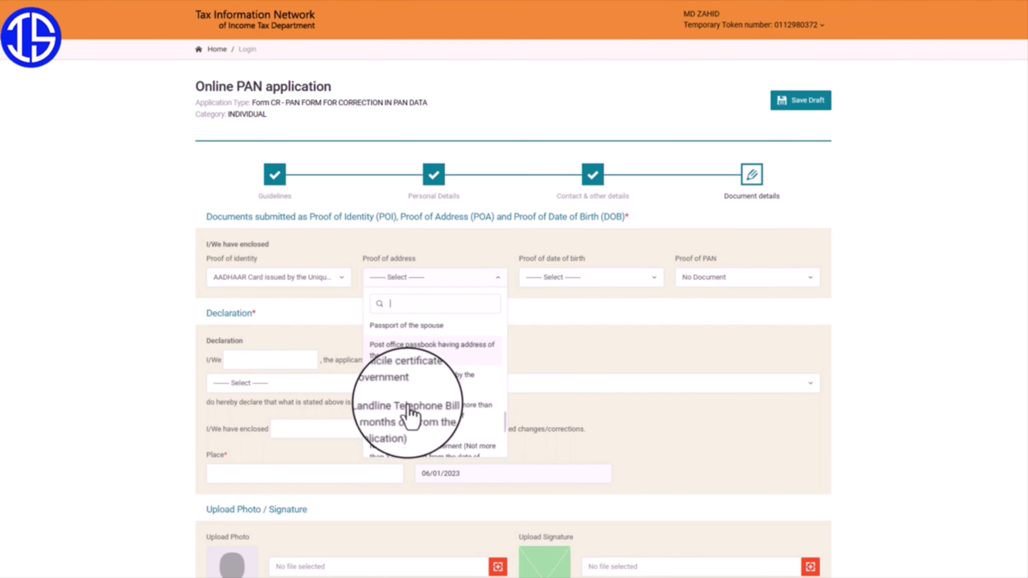
pyautogui.click(403, 446)
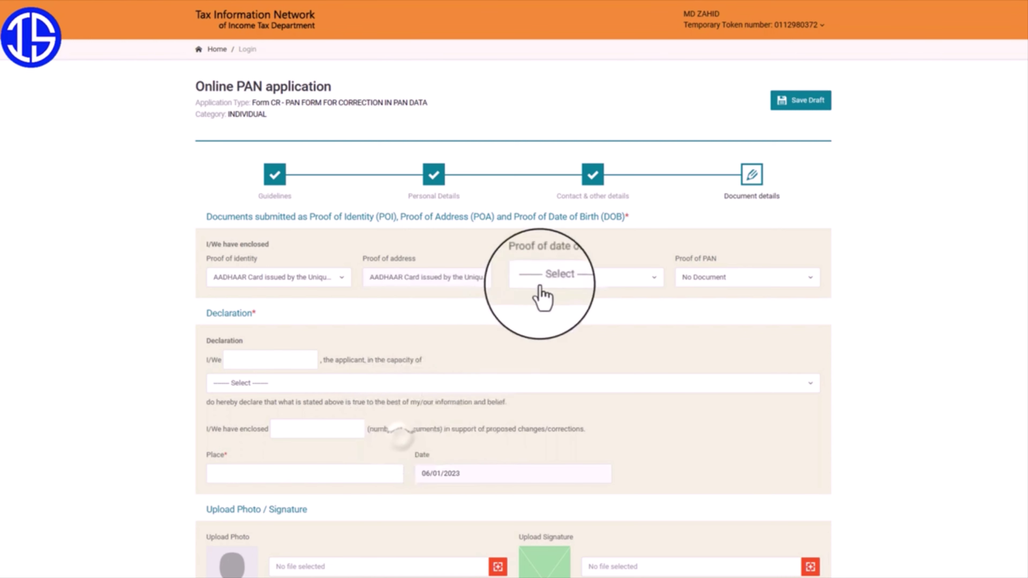
pyautogui.click(554, 284)
pyautogui.scroll(-5, 575, 364)
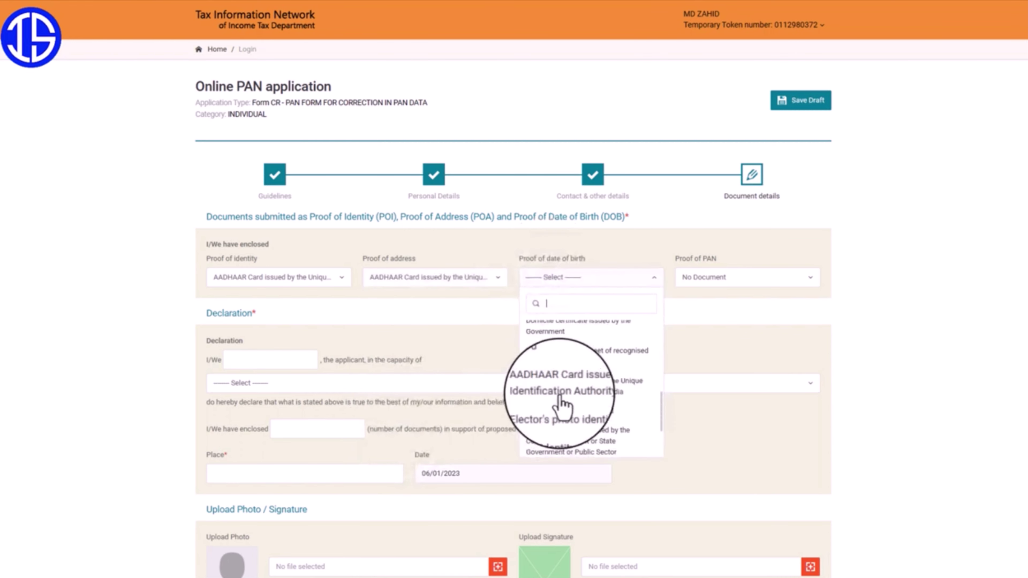
pyautogui.click(567, 379)
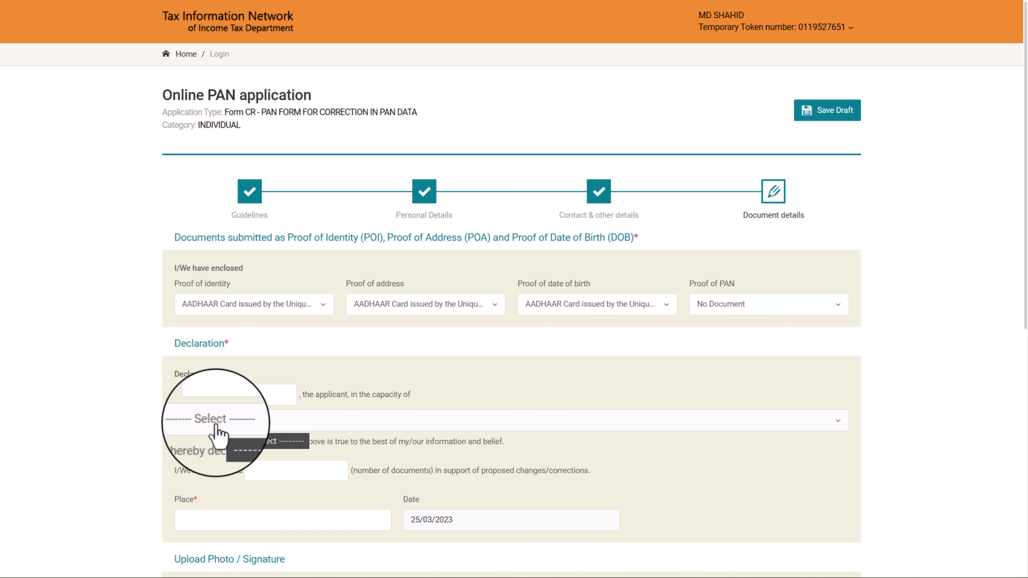
# Declare in the capacity Himself/Herself with 1 document enclosed, then move to the Place field
pyautogui.click(216, 423)
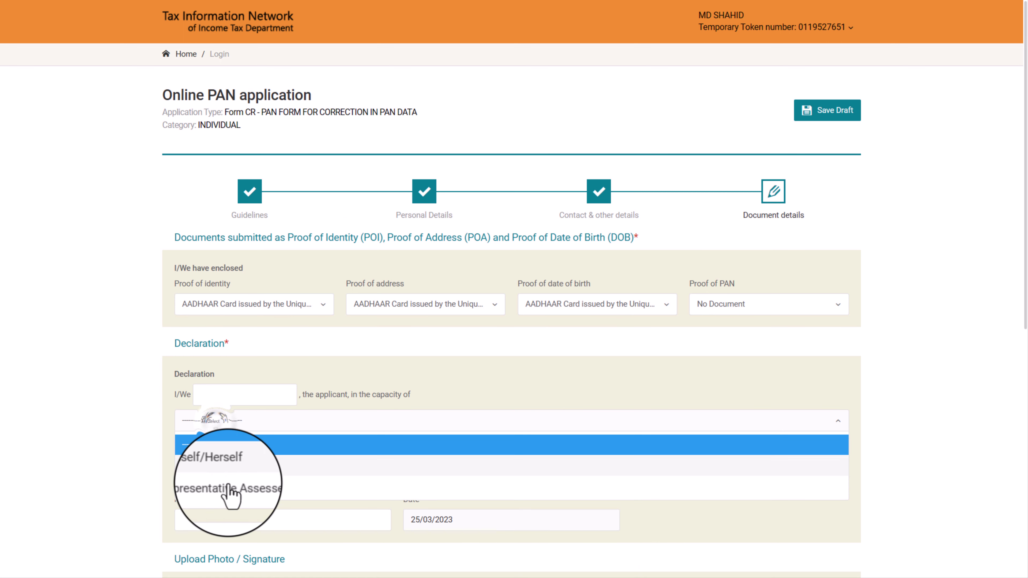
pyautogui.click(217, 470)
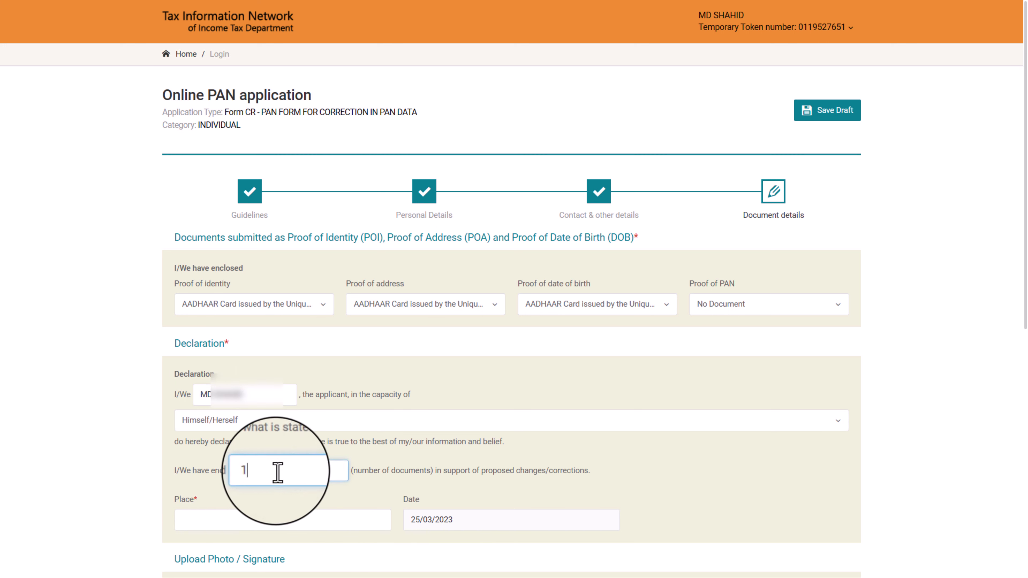
pyautogui.write('1')
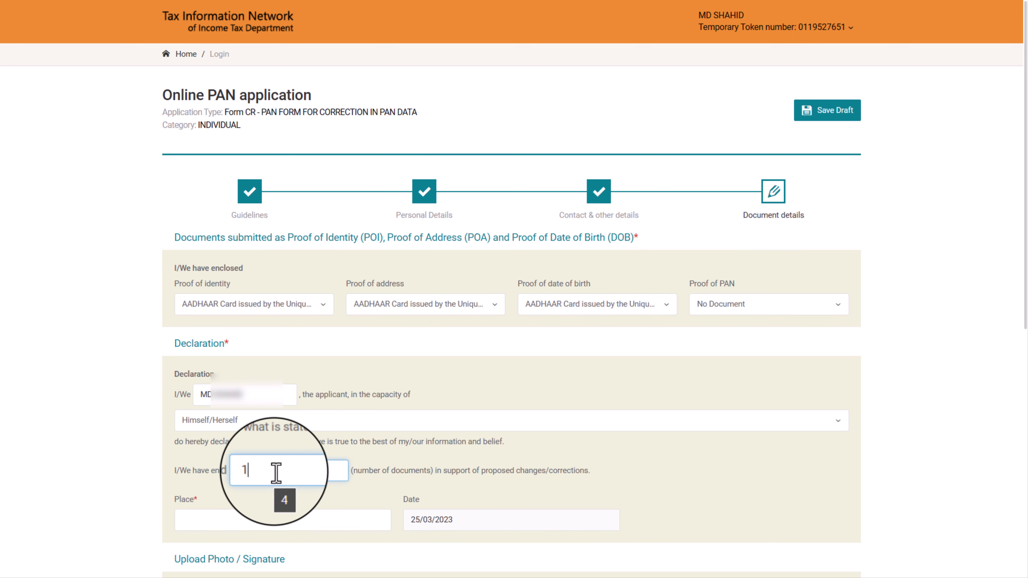
pyautogui.click(222, 523)
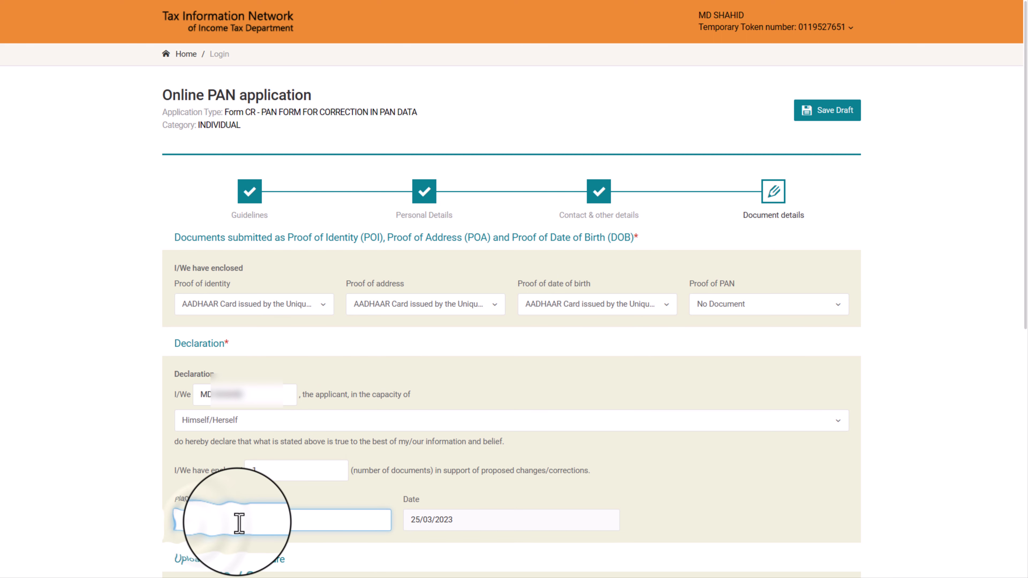
pyautogui.scroll(-10, 356, 523)
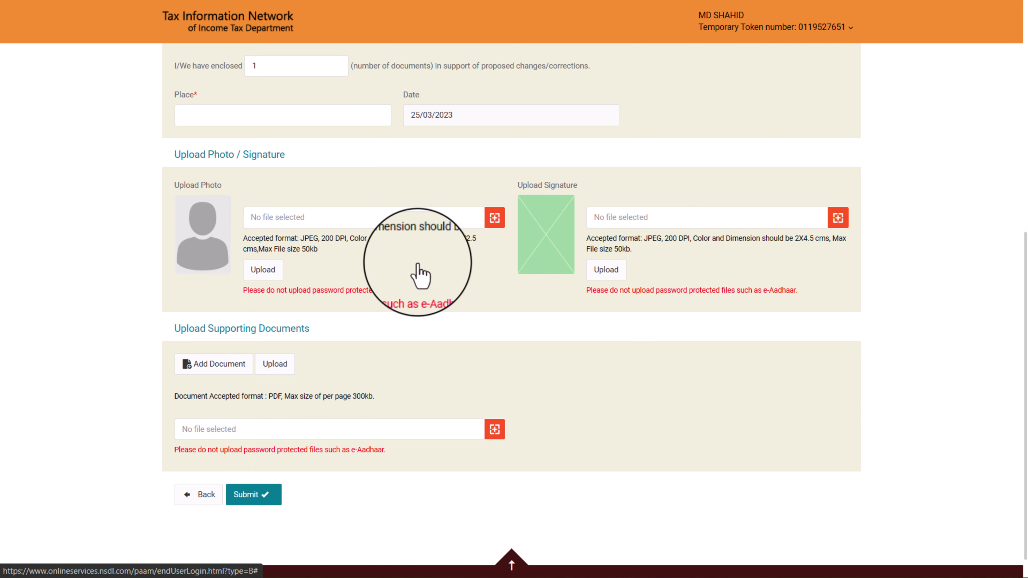
# Upload the applicant's photo JPG from the Home folder
pyautogui.click(498, 227)
pyautogui.click(30, 87)
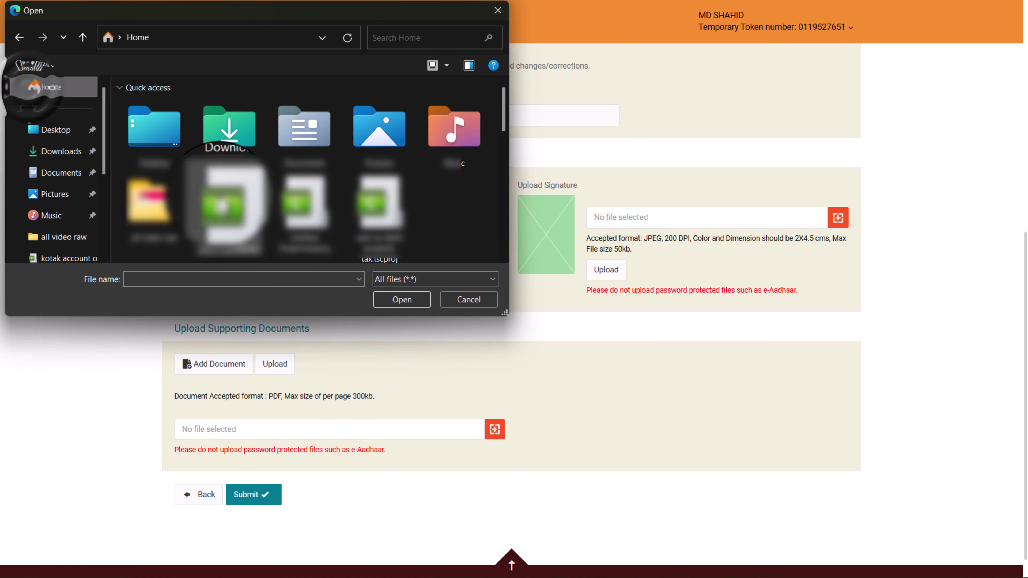
pyautogui.scroll(-3, 243, 203)
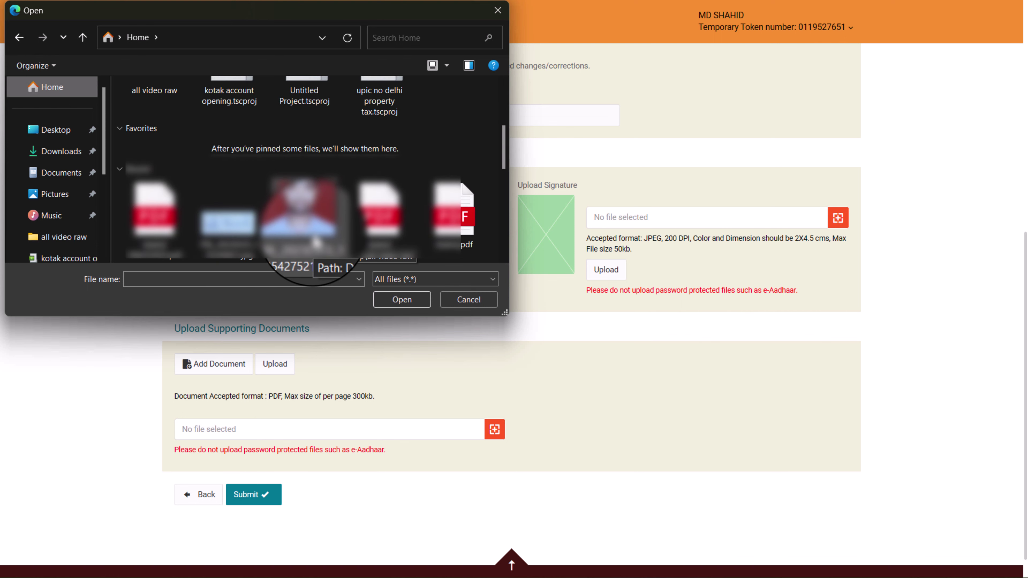
pyautogui.click(316, 243)
pyautogui.click(387, 299)
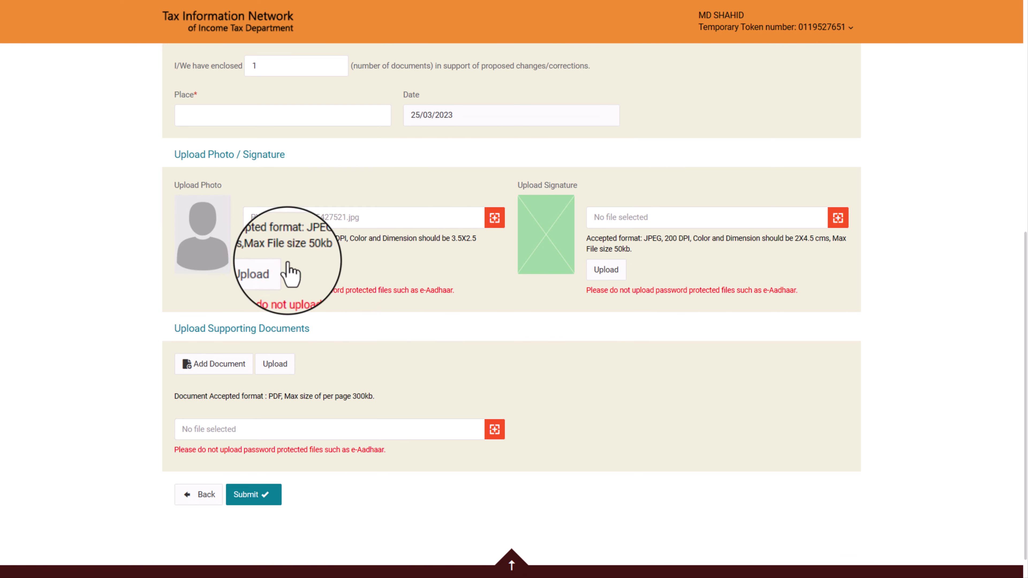
pyautogui.click(265, 270)
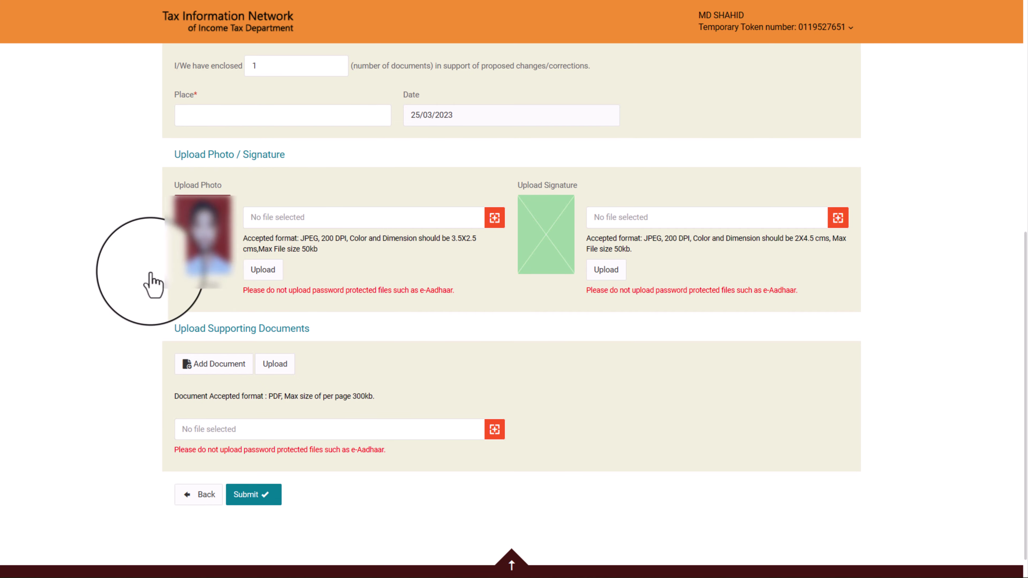
# Upload the signature image PXL_20230325_135344831.jpg
pyautogui.click(838, 221)
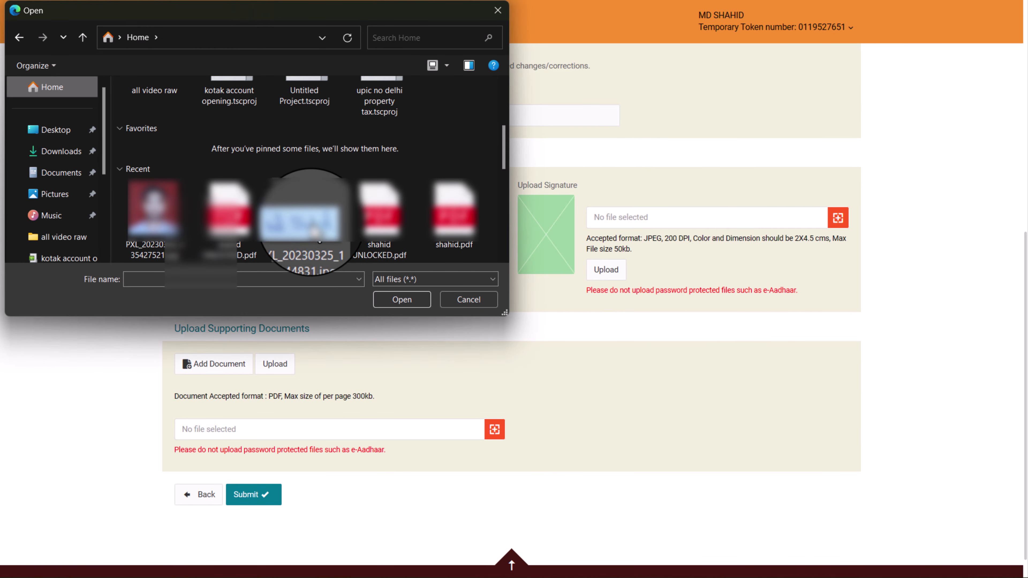
pyautogui.click(314, 232)
pyautogui.click(401, 299)
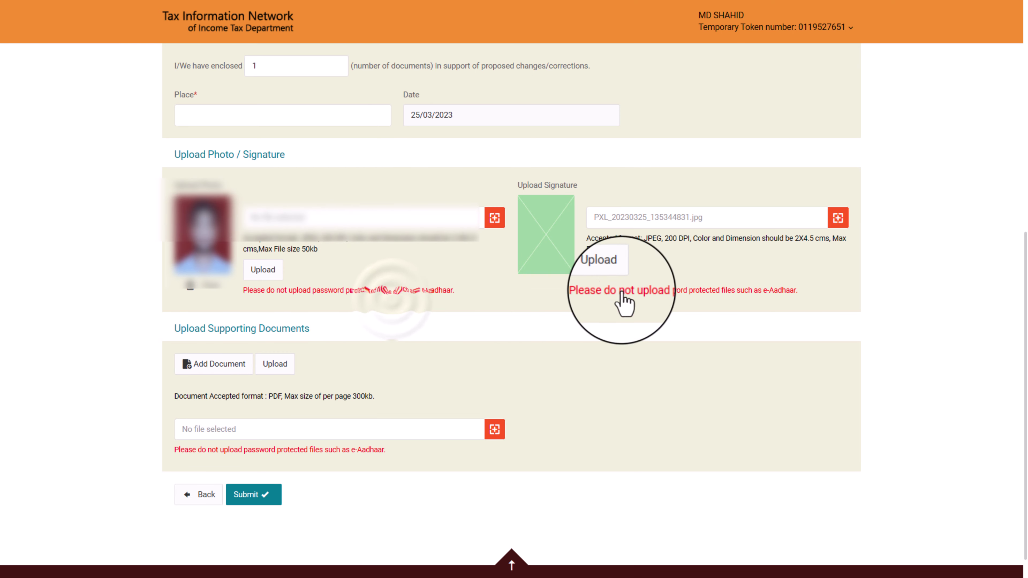
pyautogui.click(607, 269)
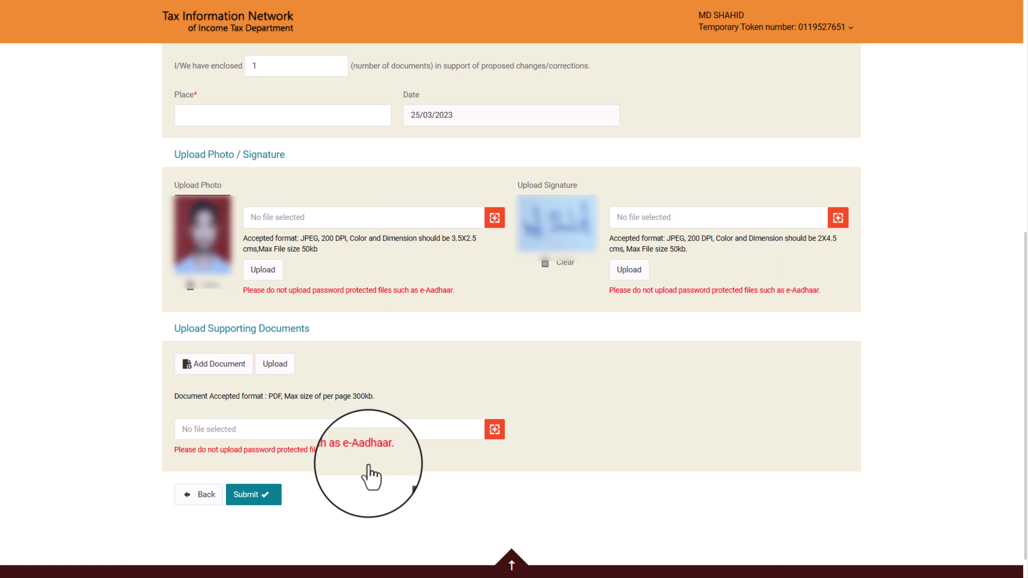
# Upload the supporting PDF from the Home folder and submit the correction application
pyautogui.click(494, 431)
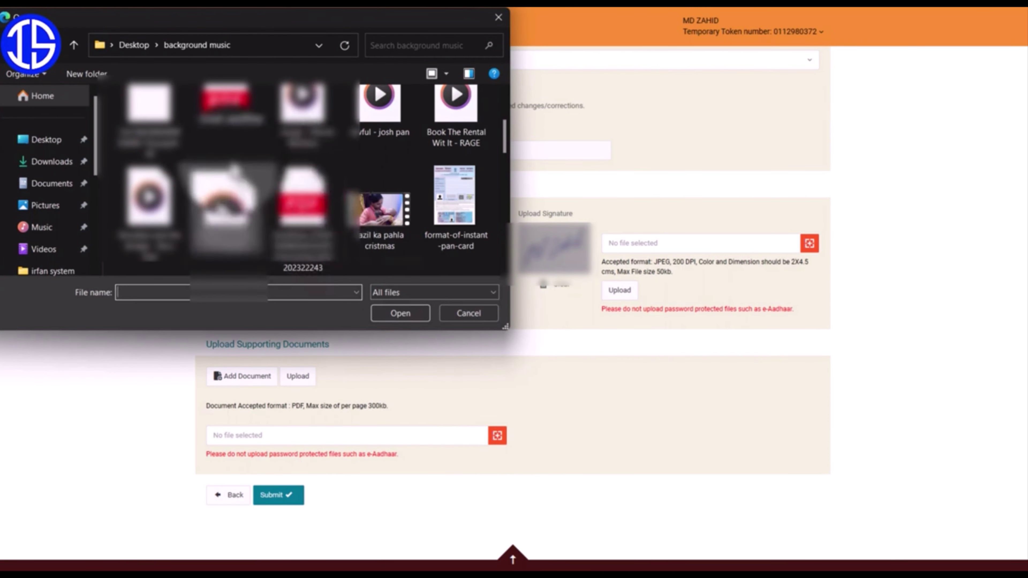
pyautogui.click(42, 96)
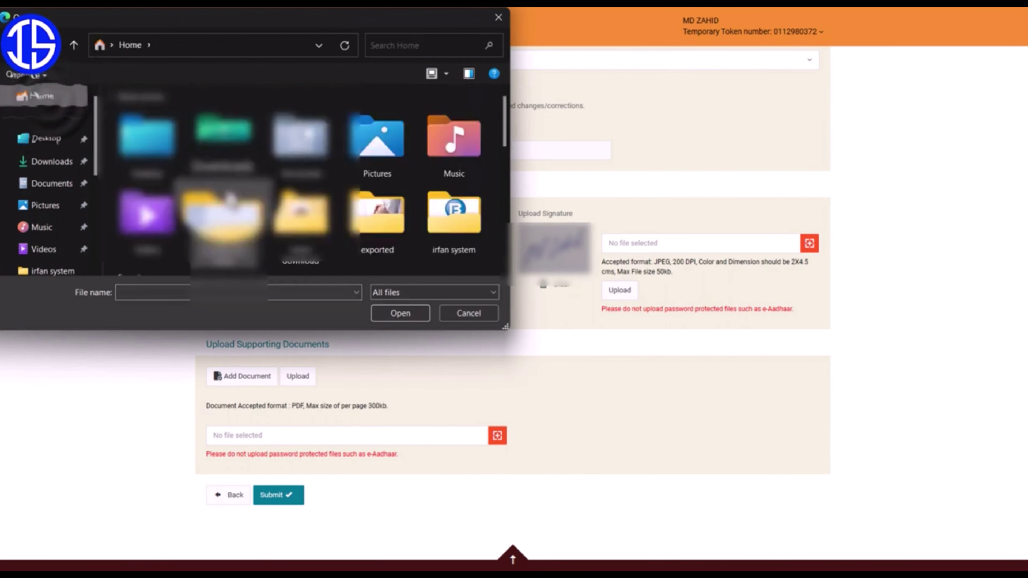
pyautogui.scroll(-5, 300, 178)
pyautogui.click(401, 316)
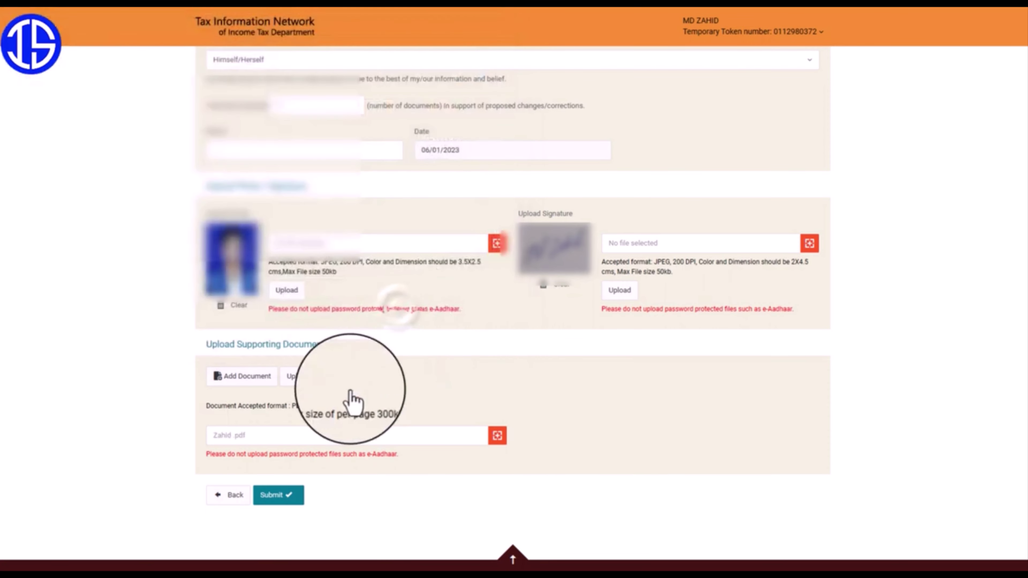
pyautogui.click(297, 378)
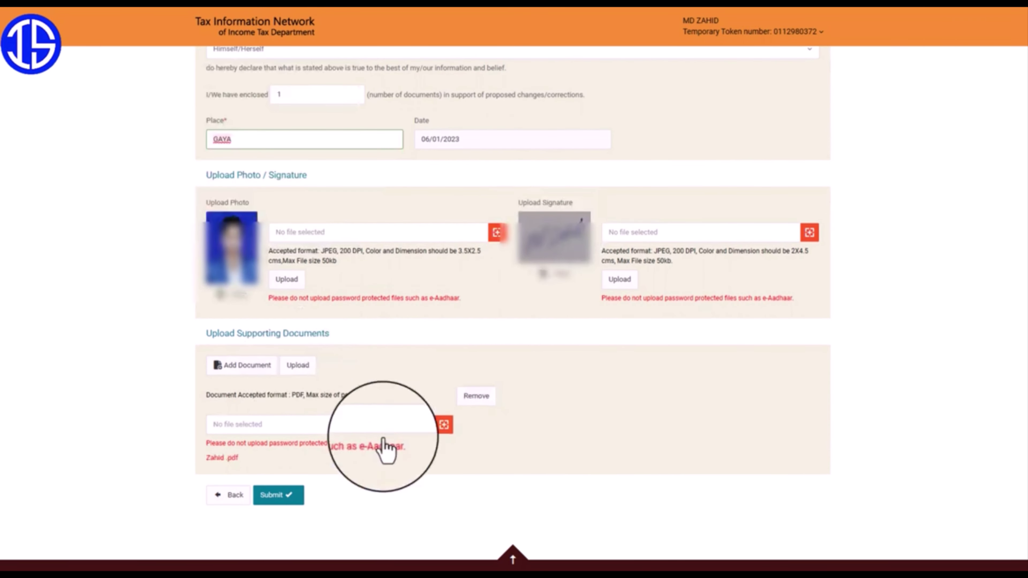
pyautogui.click(286, 501)
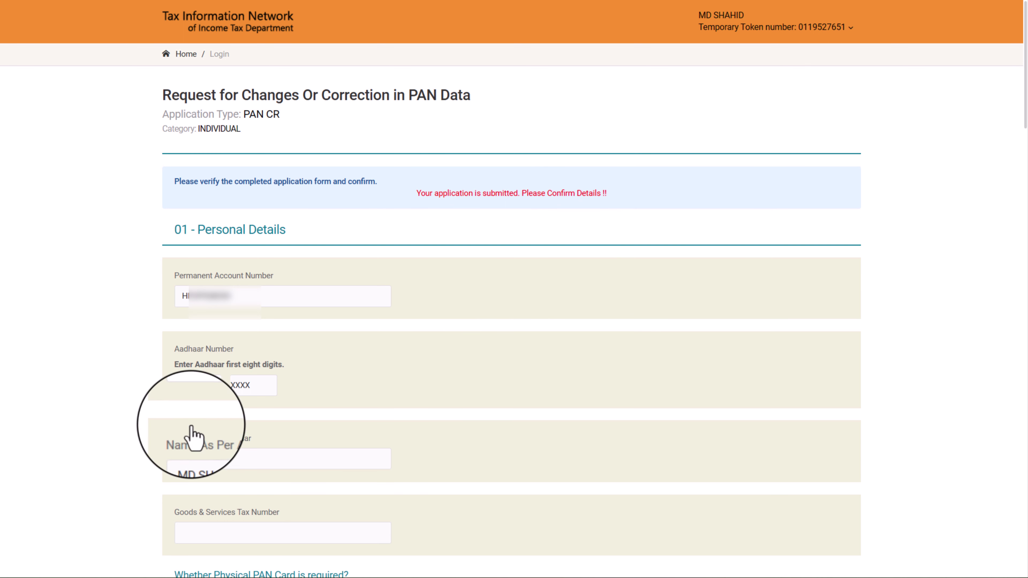
# Review the filled correction form, including the Aadhaar field, and proceed to the Mode of payment page
pyautogui.click(187, 388)
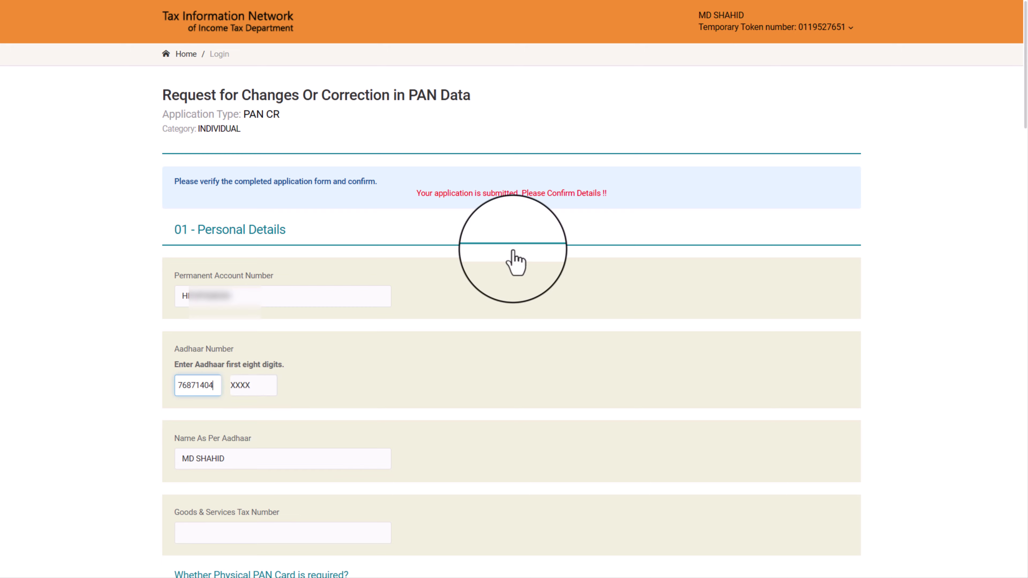
pyautogui.scroll(-5, 512, 259)
pyautogui.scroll(-10, 516, 264)
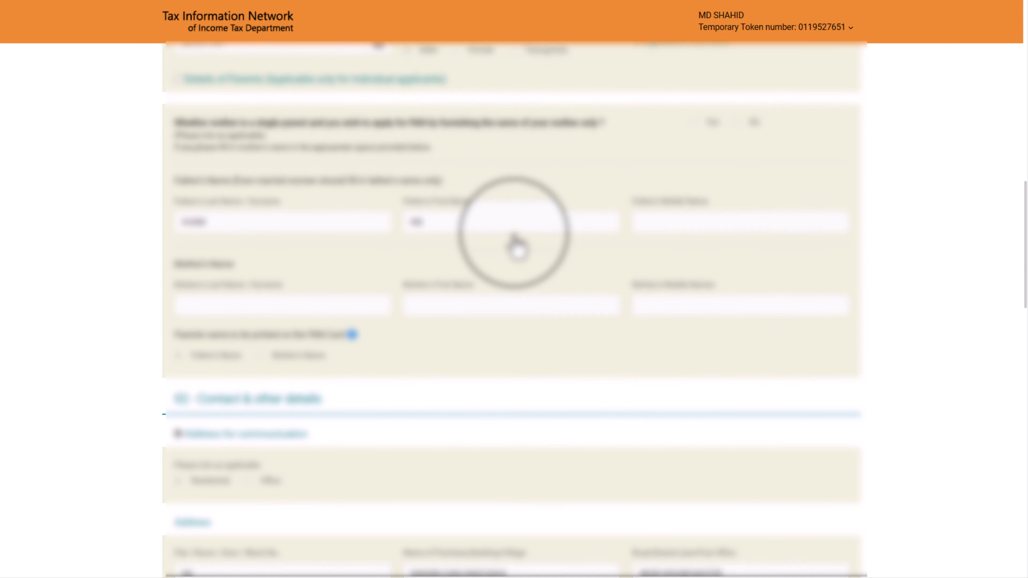
pyautogui.scroll(-15, 516, 222)
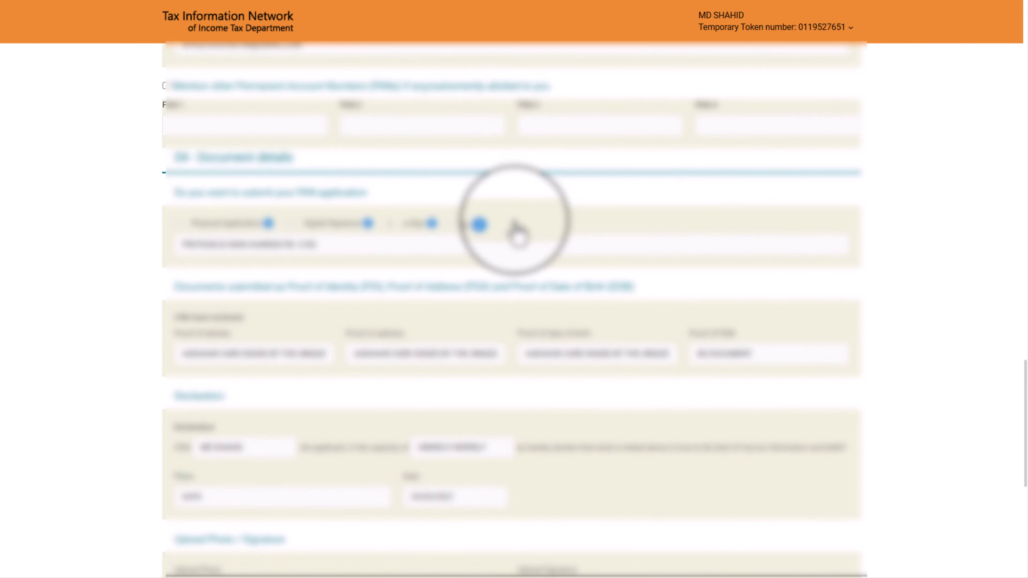
pyautogui.scroll(20, 561, 424)
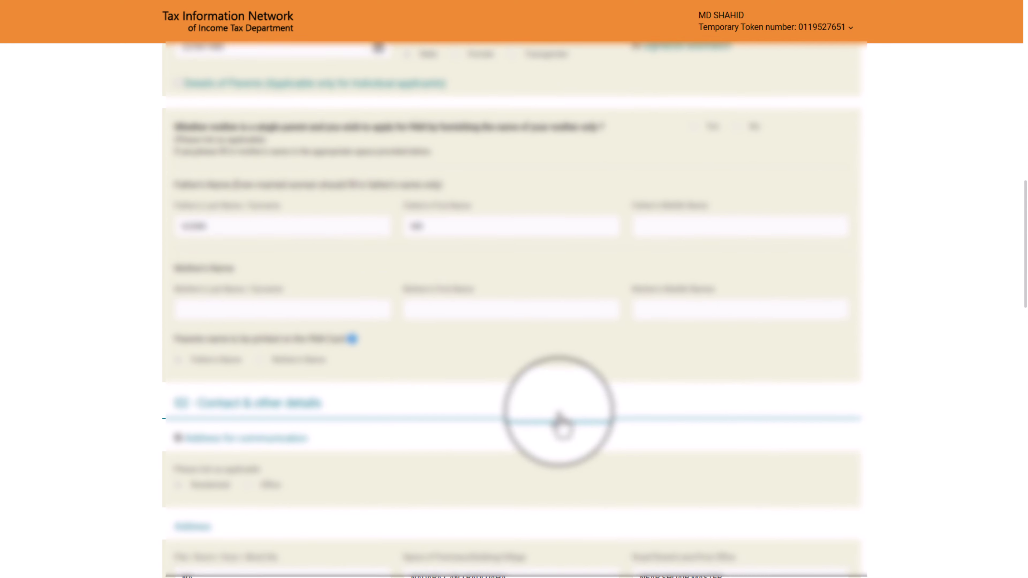
pyautogui.scroll(5, 561, 424)
pyautogui.scroll(-20, 551, 413)
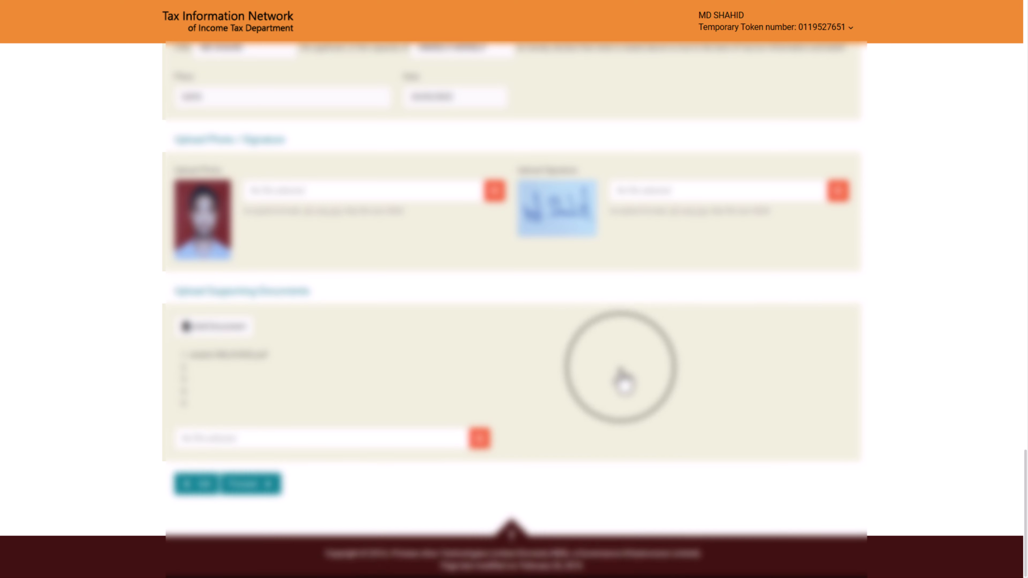
pyautogui.scroll(10, 615, 381)
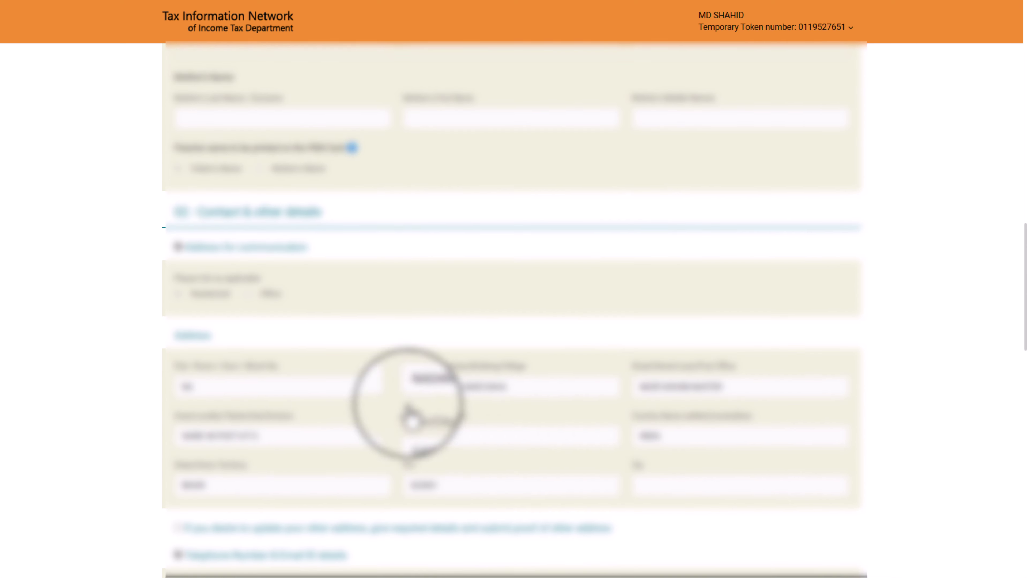
pyautogui.scroll(-10, 406, 417)
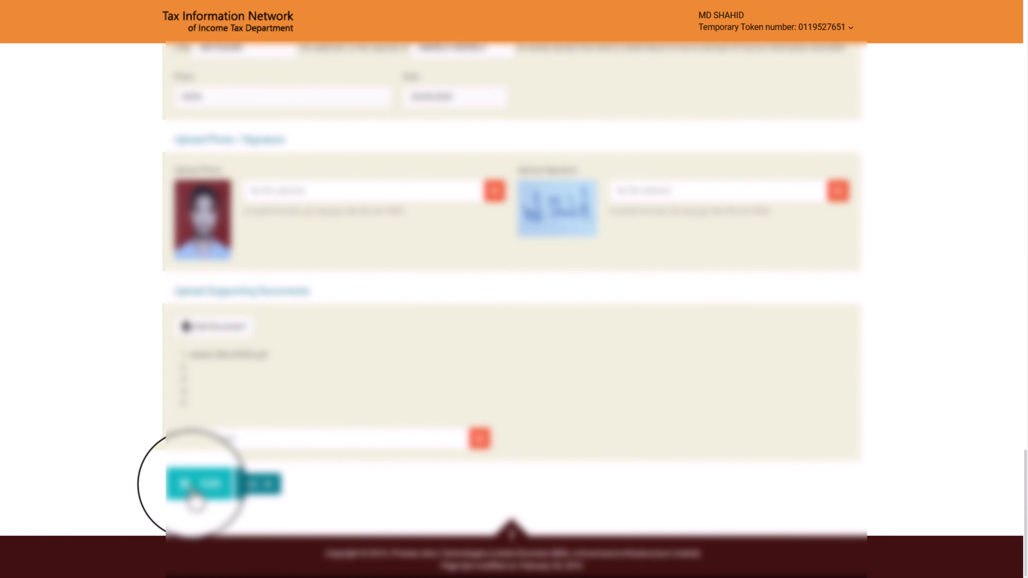
pyautogui.click(252, 488)
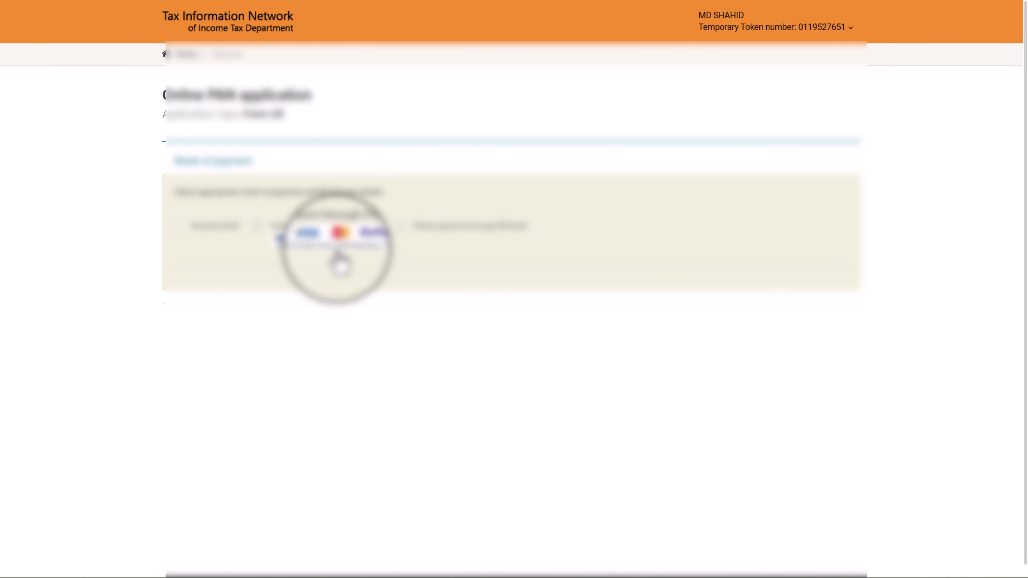
# Select online payment through PAYTM and note the 106.90 fee amount
pyautogui.click(257, 227)
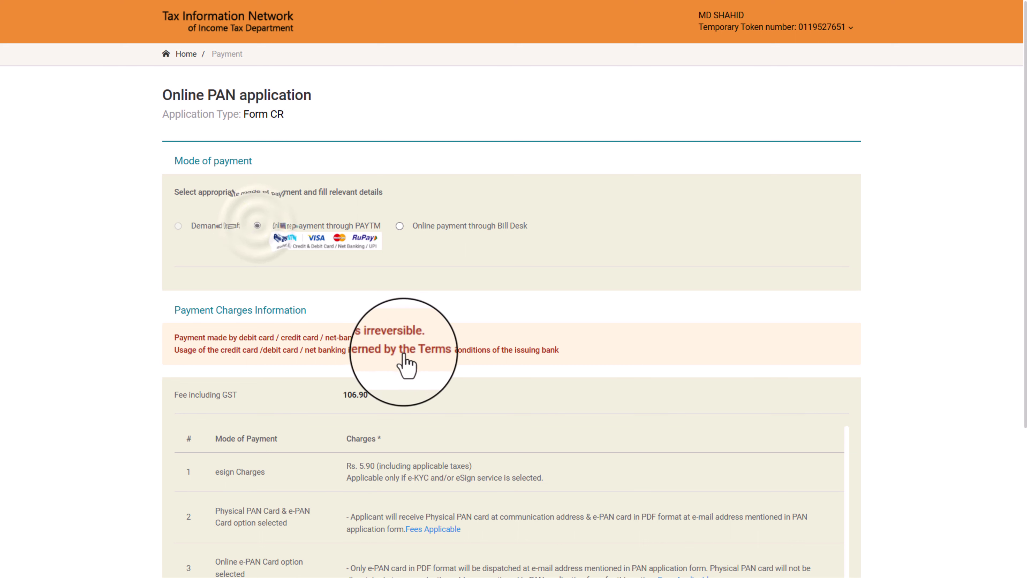
pyautogui.moveTo(380, 401); pyautogui.dragTo(341, 397)
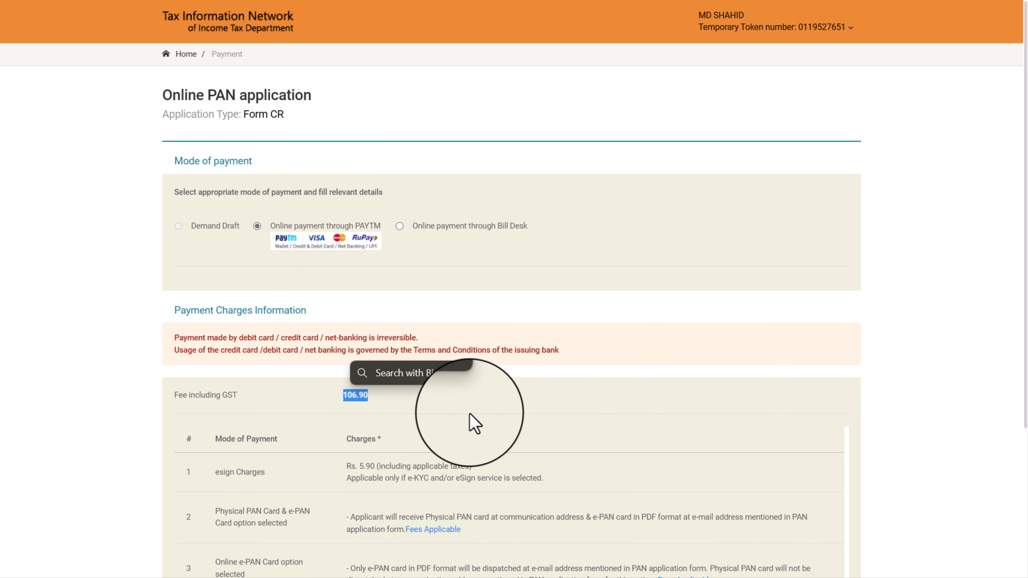
pyautogui.scroll(-5, 490, 431)
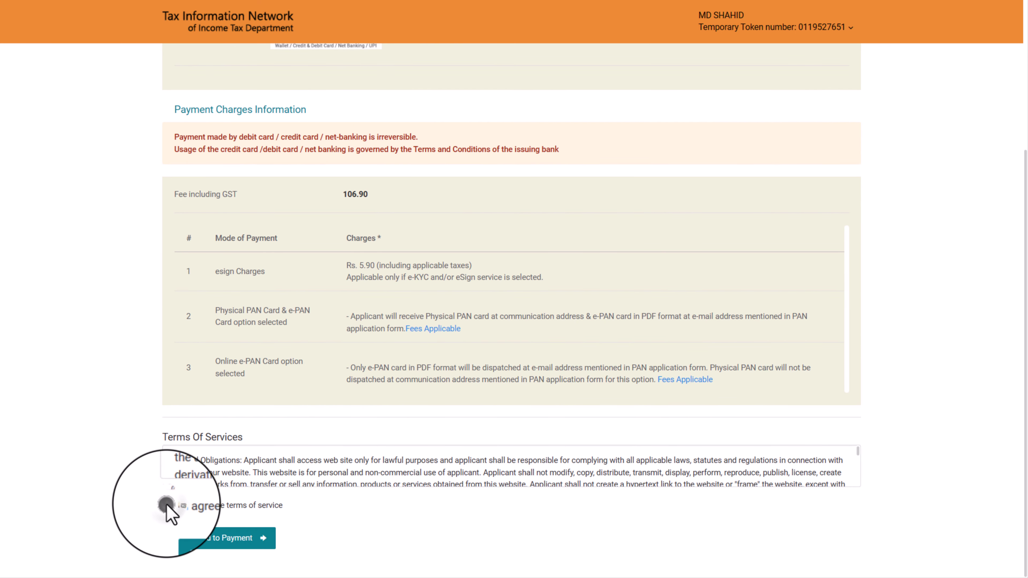
# Accept the terms of service and confirm the payment to reach Paytm checkout
pyautogui.click(166, 505)
pyautogui.click(224, 538)
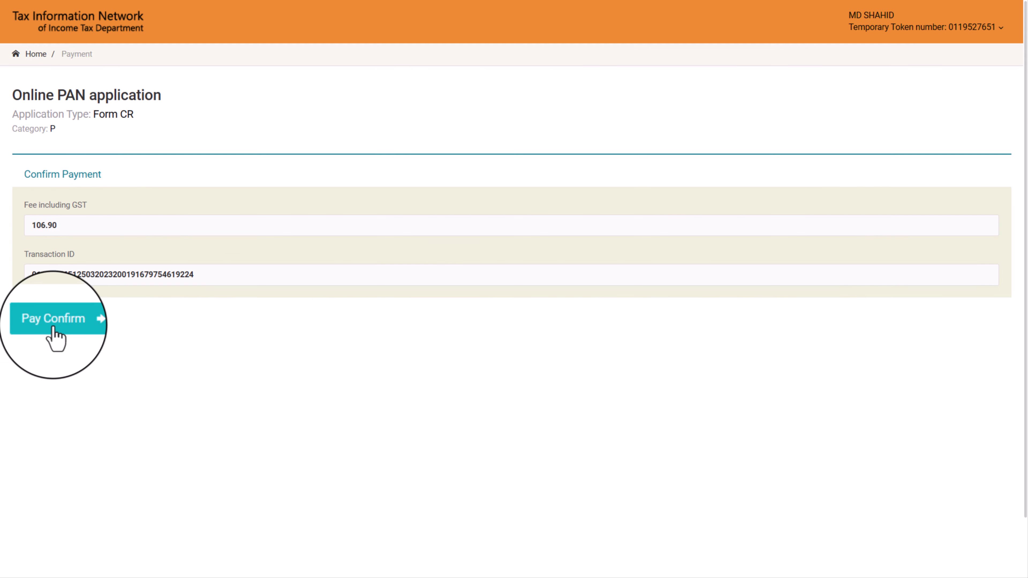
pyautogui.click(49, 324)
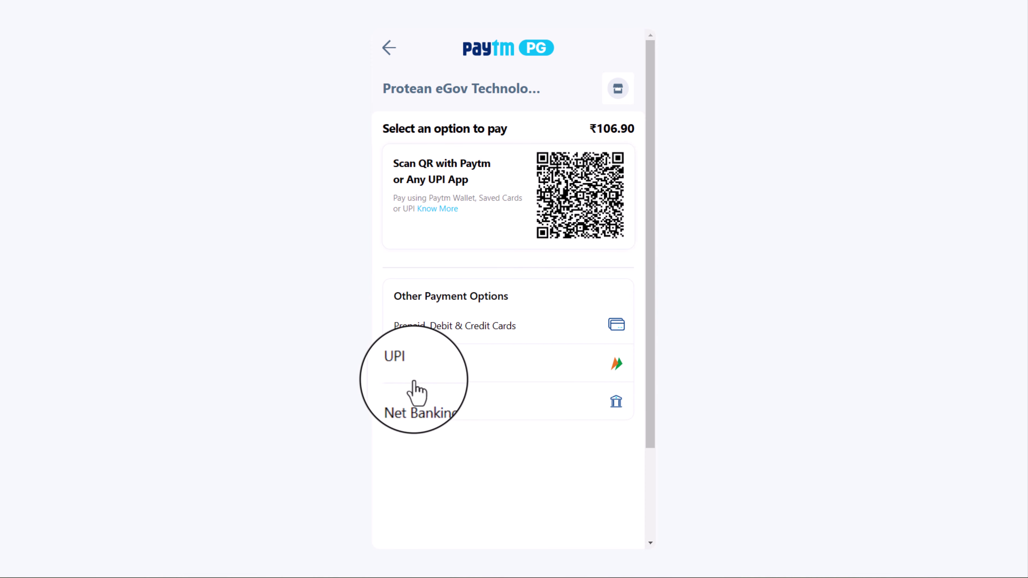
# Pay the ₹106.90 fee by UPI using the applicant's verified UPI ID
pyautogui.click(466, 367)
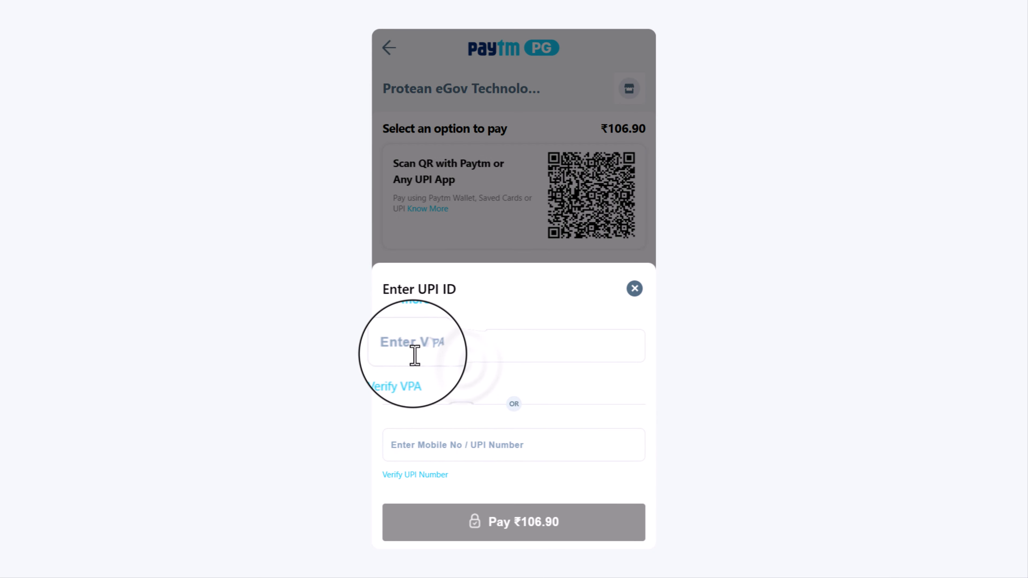
pyautogui.click(405, 350)
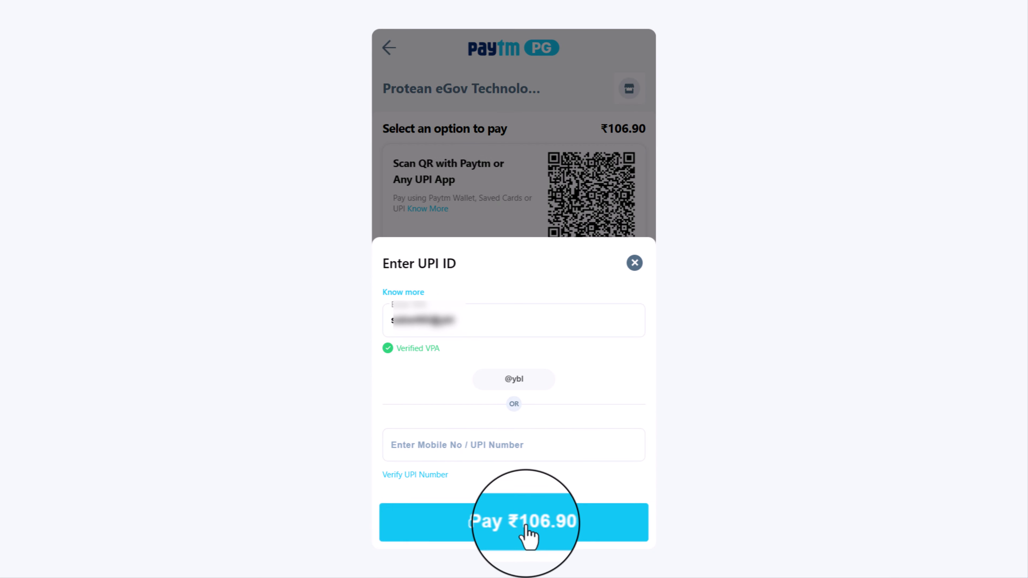
pyautogui.click(506, 527)
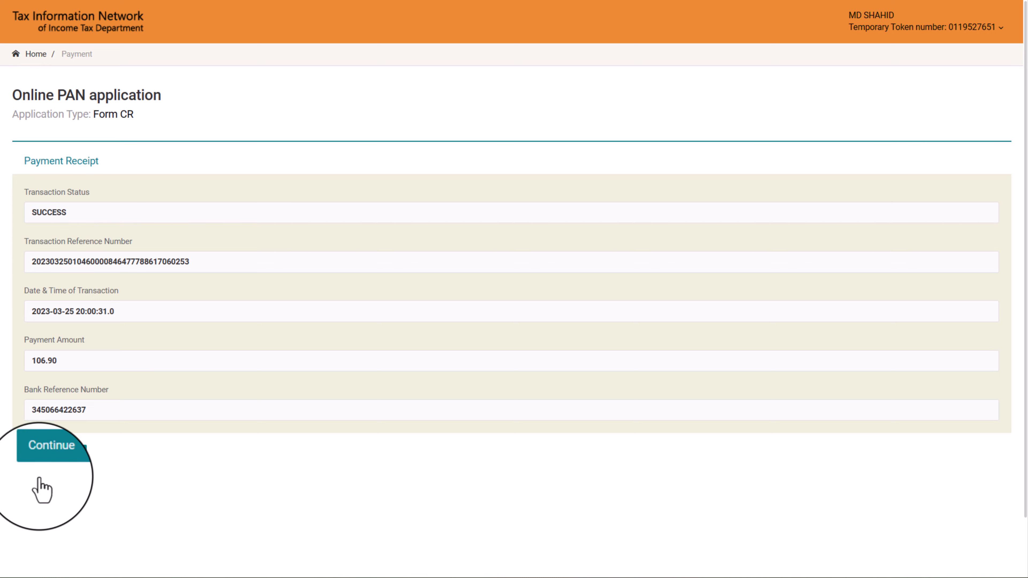
# Continue from the payment receipt and consent to Aadhaar-based e-signing authentication
pyautogui.click(46, 456)
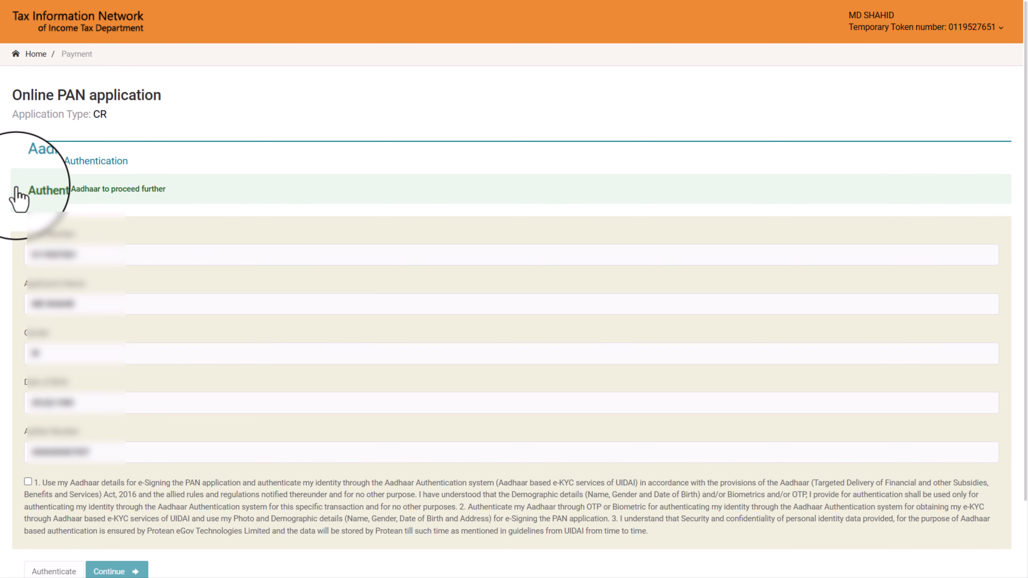
pyautogui.moveTo(12, 195); pyautogui.dragTo(172, 199)
pyautogui.scroll(-2, 163, 278)
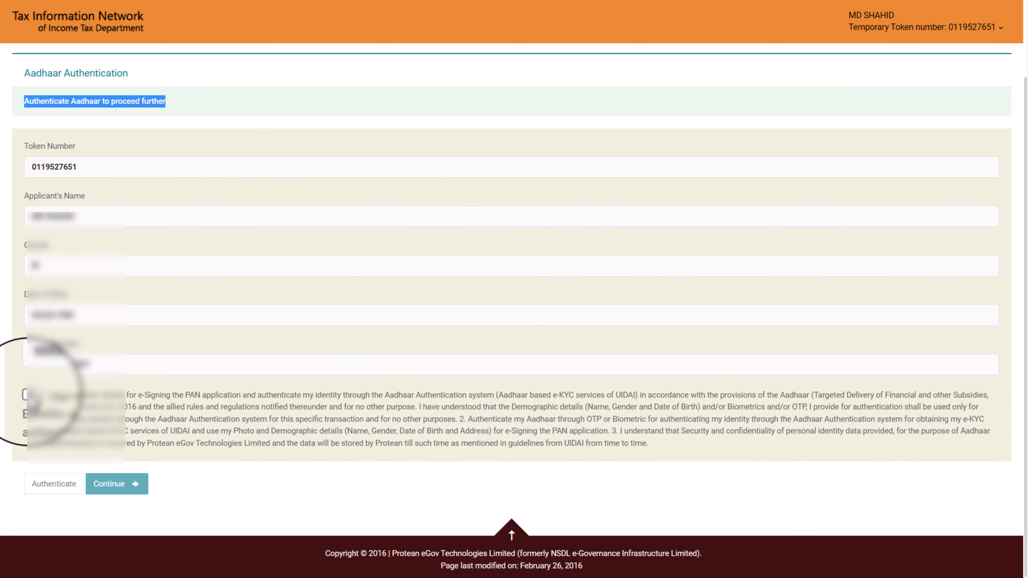
pyautogui.click(26, 395)
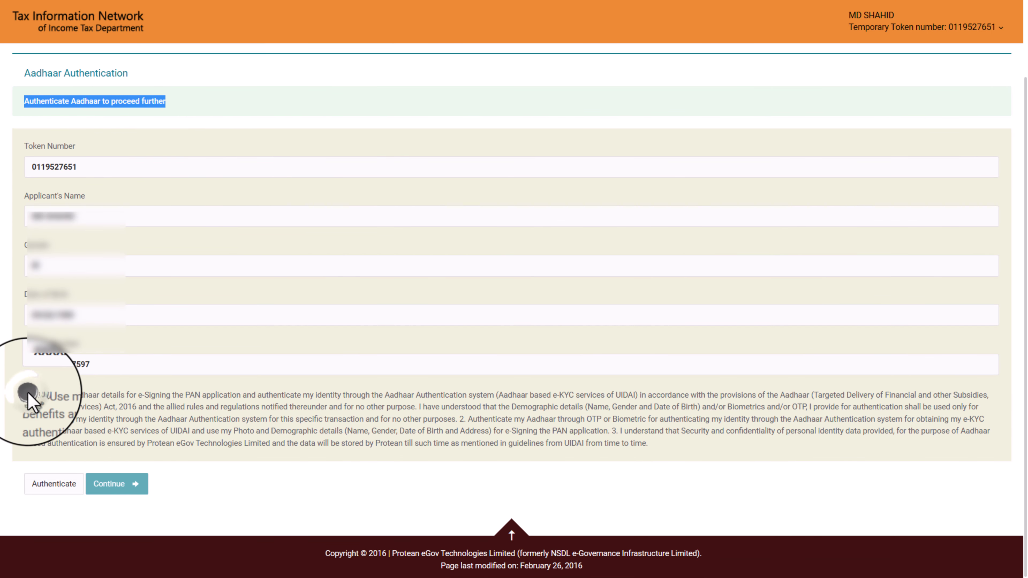
pyautogui.click(54, 484)
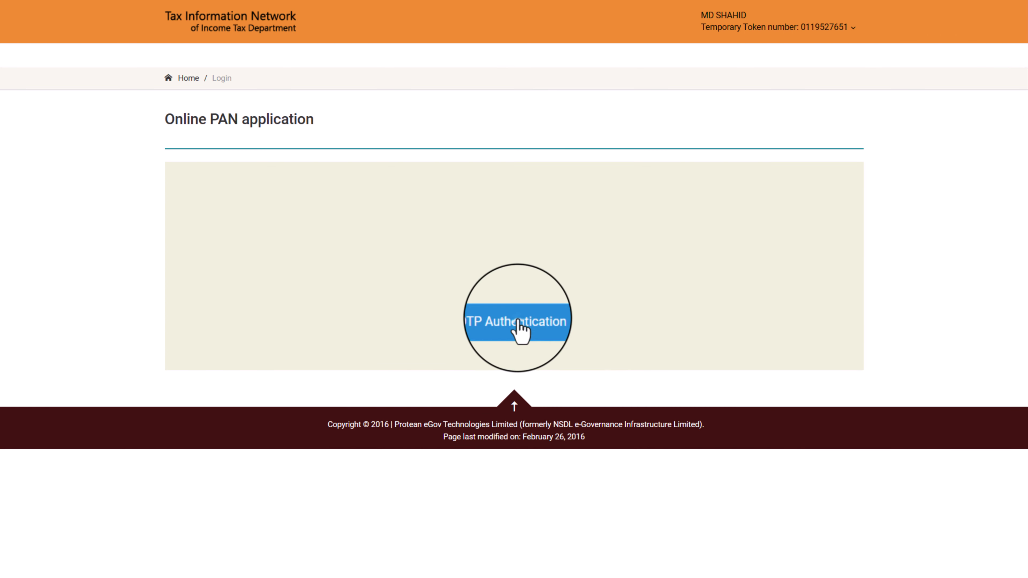
# Verify the masked Aadhaar with an OTP and continue to eSign
pyautogui.click(518, 322)
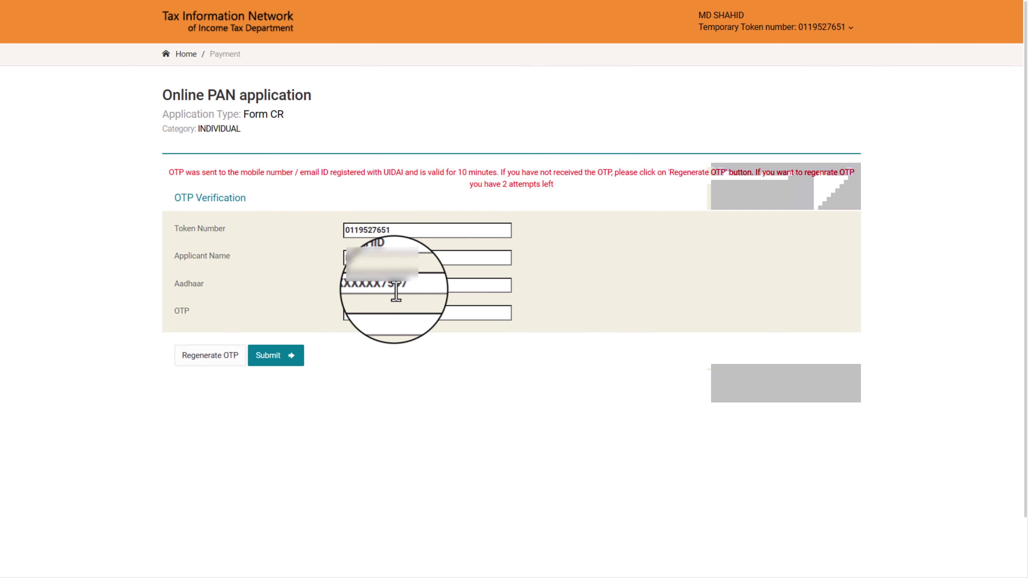
pyautogui.moveTo(391, 286); pyautogui.dragTo(361, 286)
pyautogui.click(384, 313)
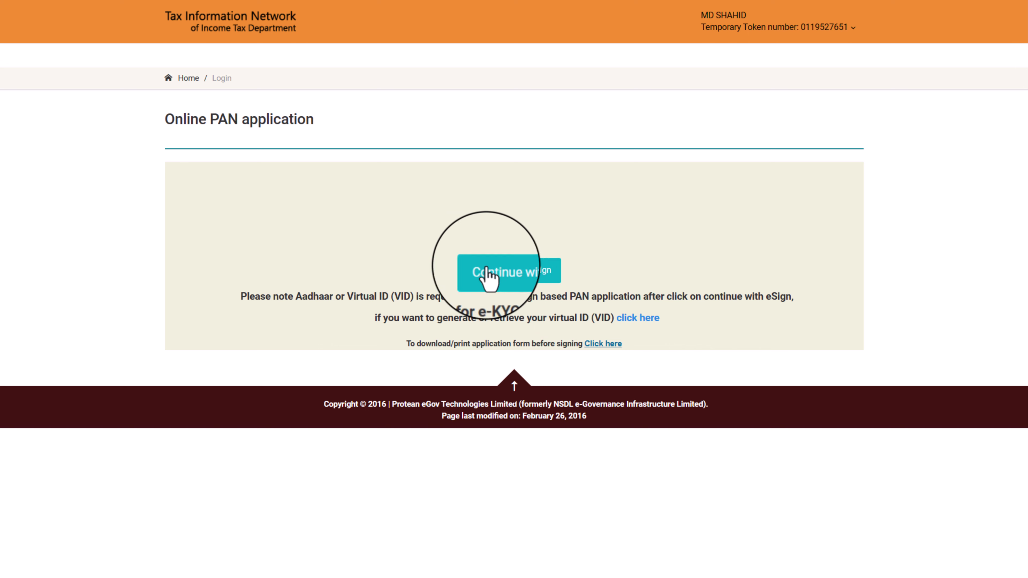
pyautogui.click(506, 271)
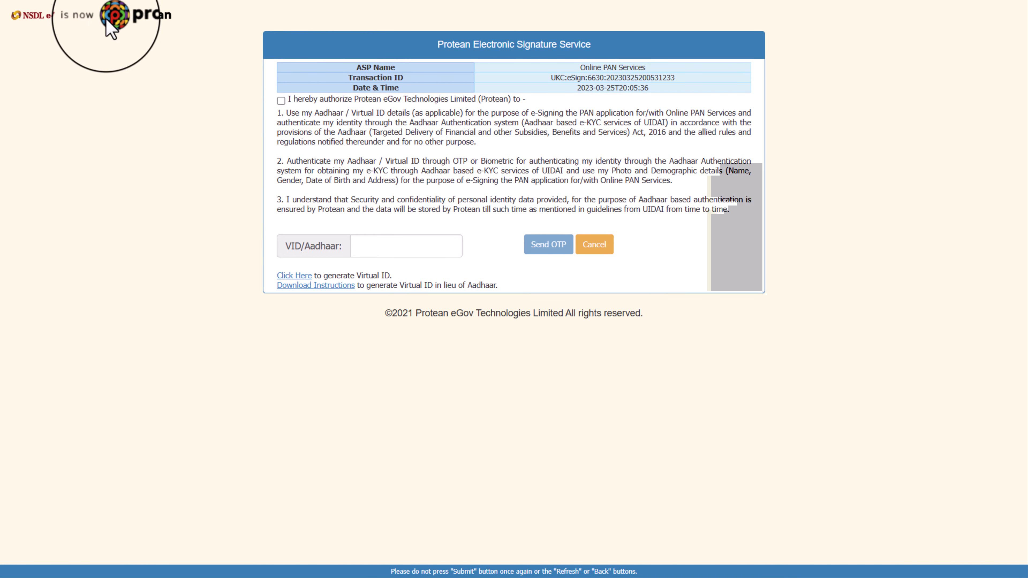
# Authorize the e-signature, enter the Aadhaar/VID number and verify it with the OTP
pyautogui.click(280, 102)
pyautogui.click(440, 248)
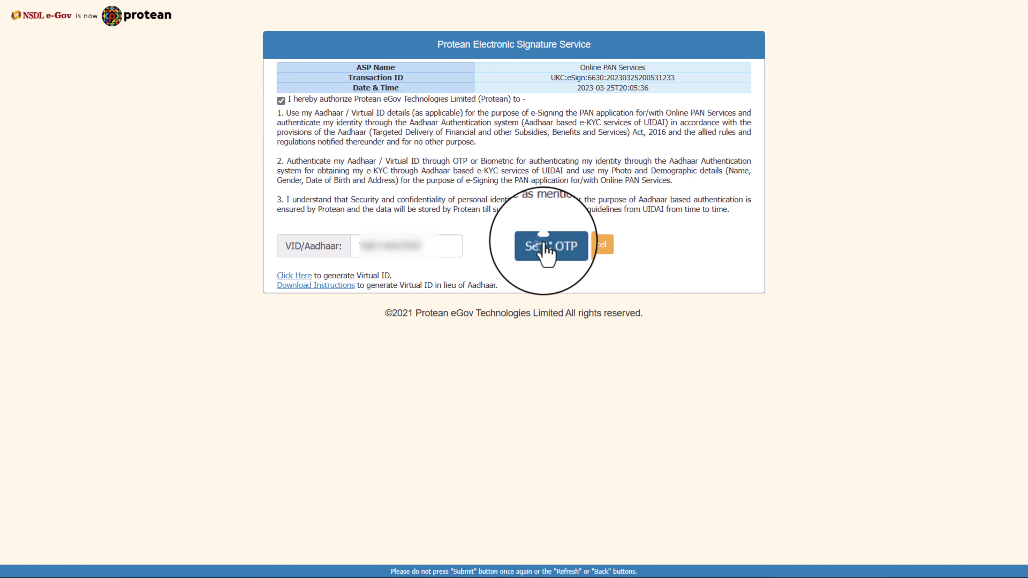
pyautogui.click(545, 244)
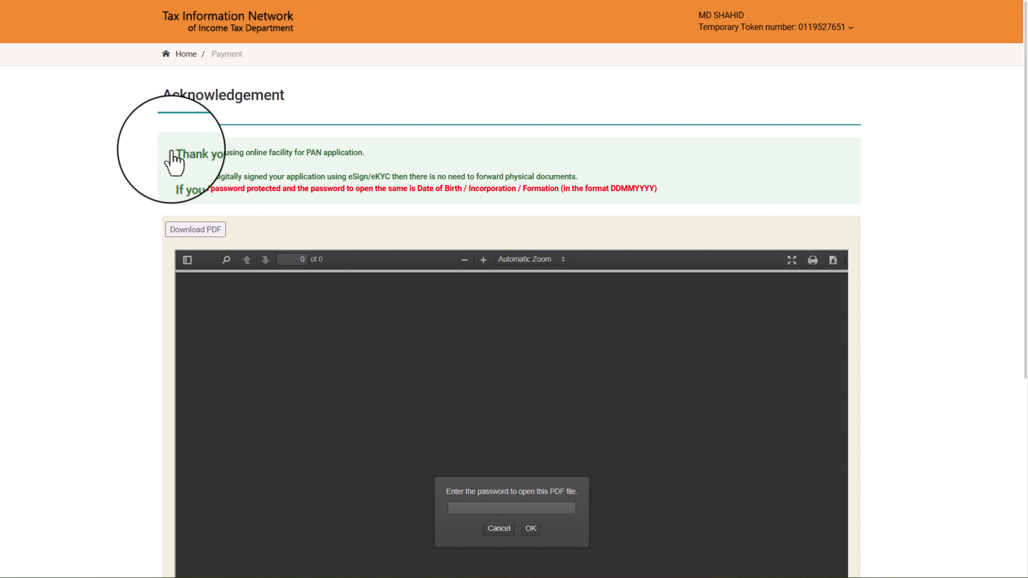
pyautogui.moveTo(175, 153); pyautogui.dragTo(386, 170)
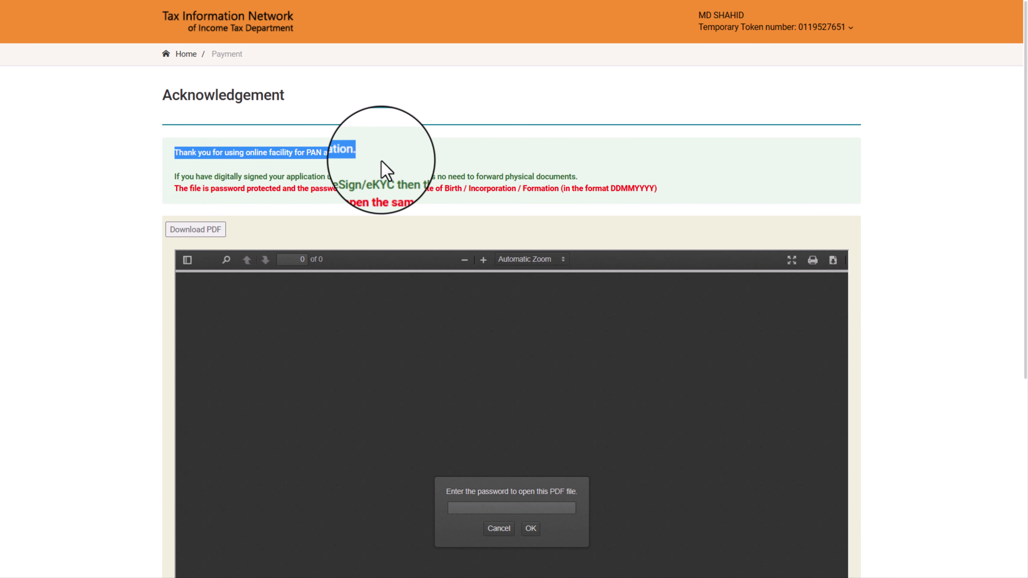
# Download the acknowledgement PDF after noting the digitally signed application message
pyautogui.moveTo(175, 176); pyautogui.dragTo(580, 180)
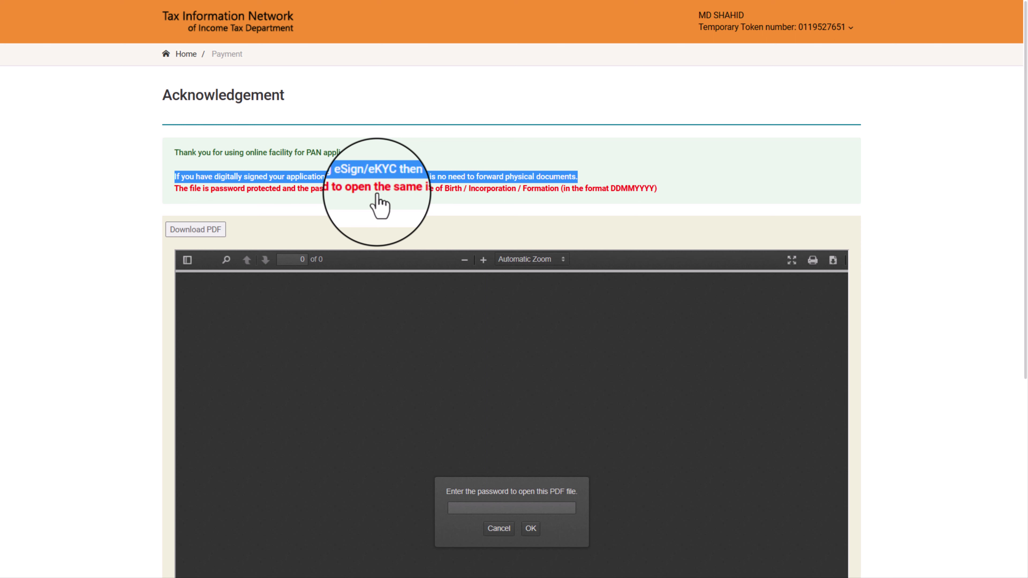
pyautogui.click(189, 230)
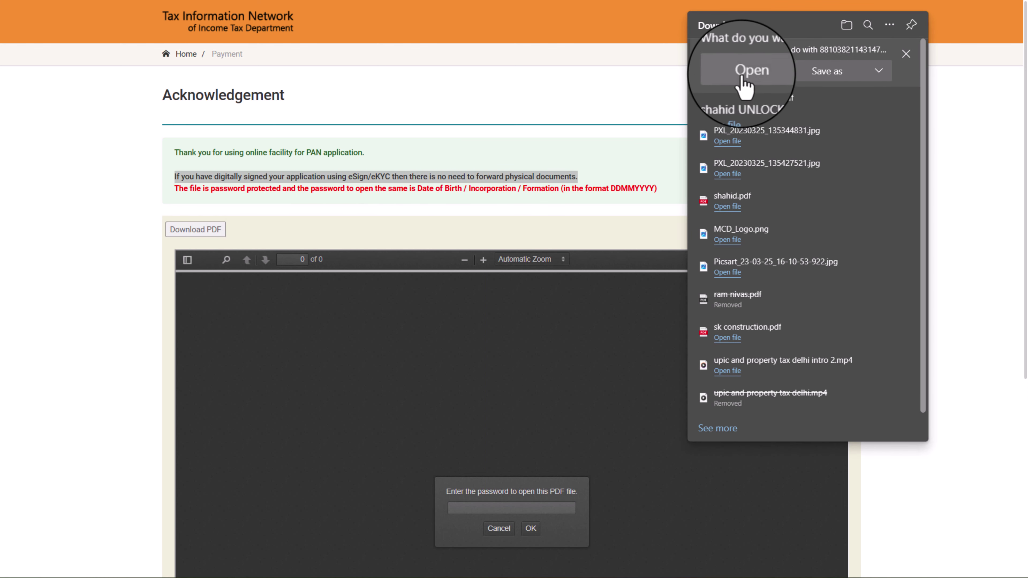
# Open the acknowledgement PDF with the date-of-birth password and check its acknowledgement number
pyautogui.click(746, 76)
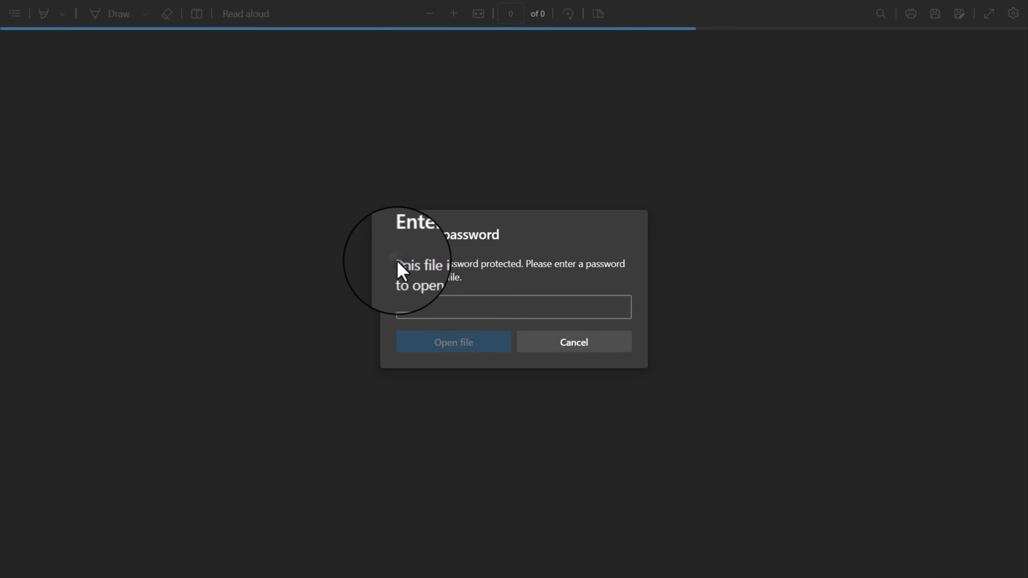
pyautogui.moveTo(398, 264); pyautogui.dragTo(459, 285)
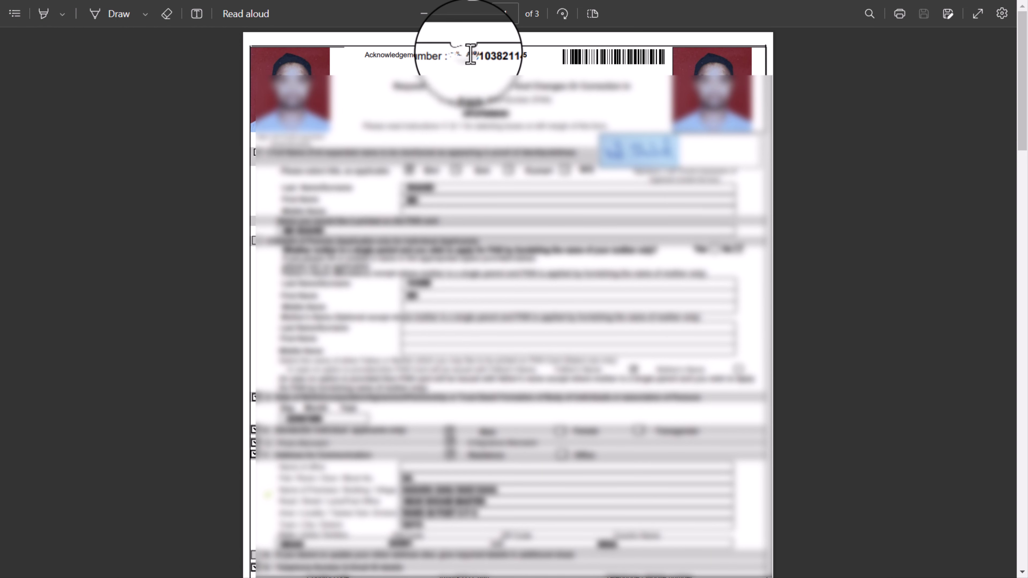
pyautogui.moveTo(470, 55); pyautogui.dragTo(525, 59)
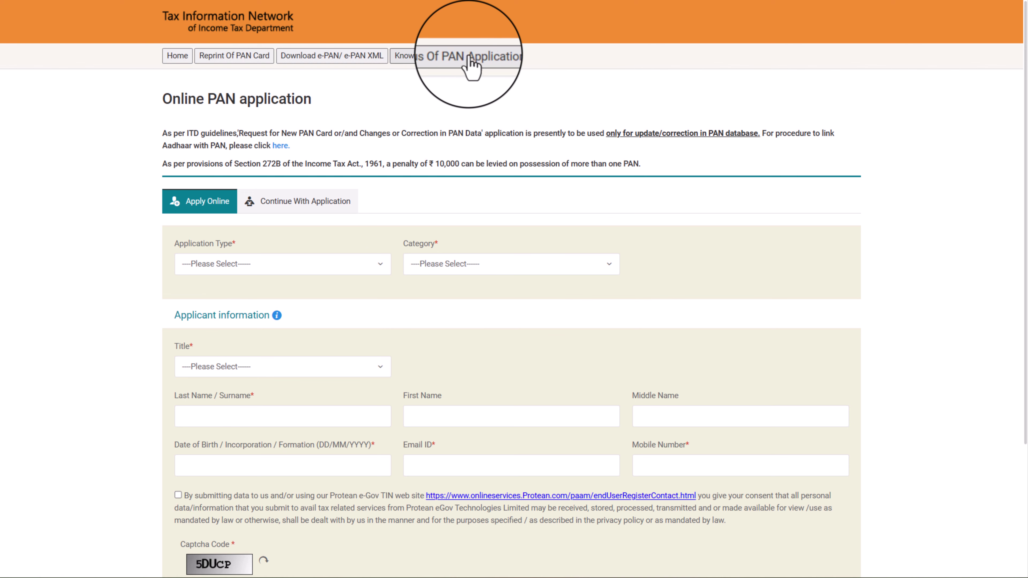
# Open Know Status Of PAN Application and set the type to PAN - New / Change Request
pyautogui.click(457, 57)
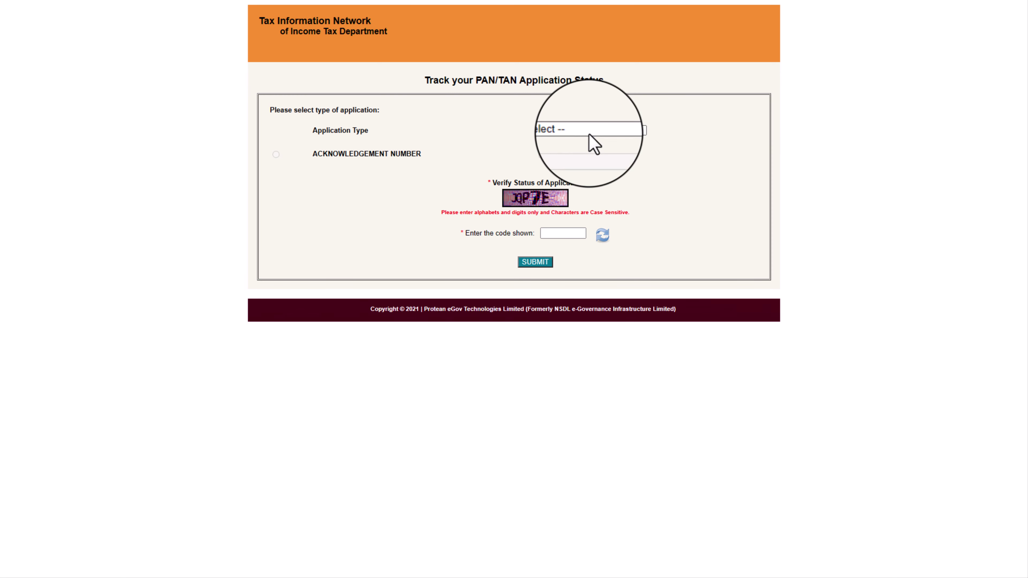
pyautogui.click(562, 129)
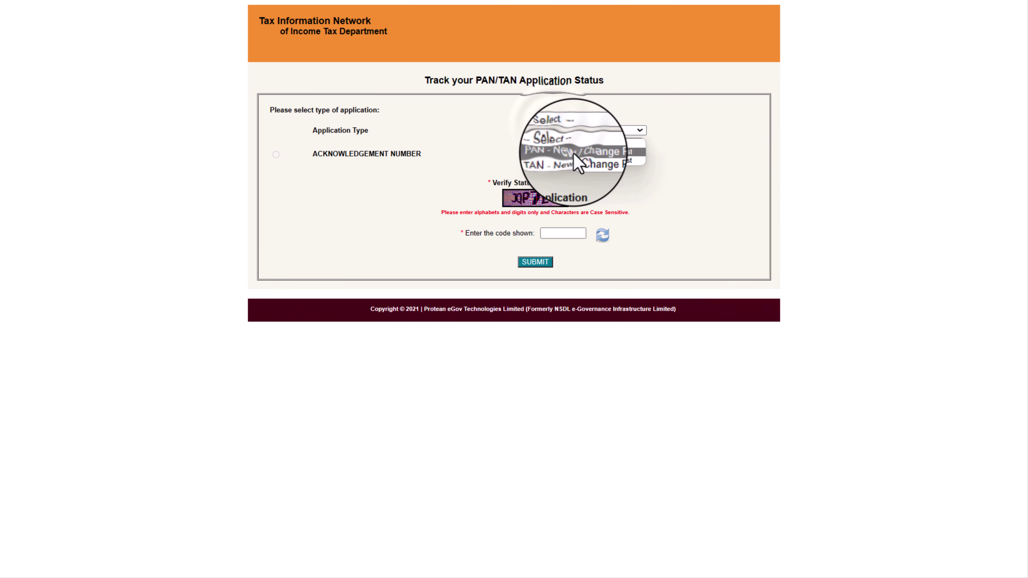
pyautogui.click(594, 151)
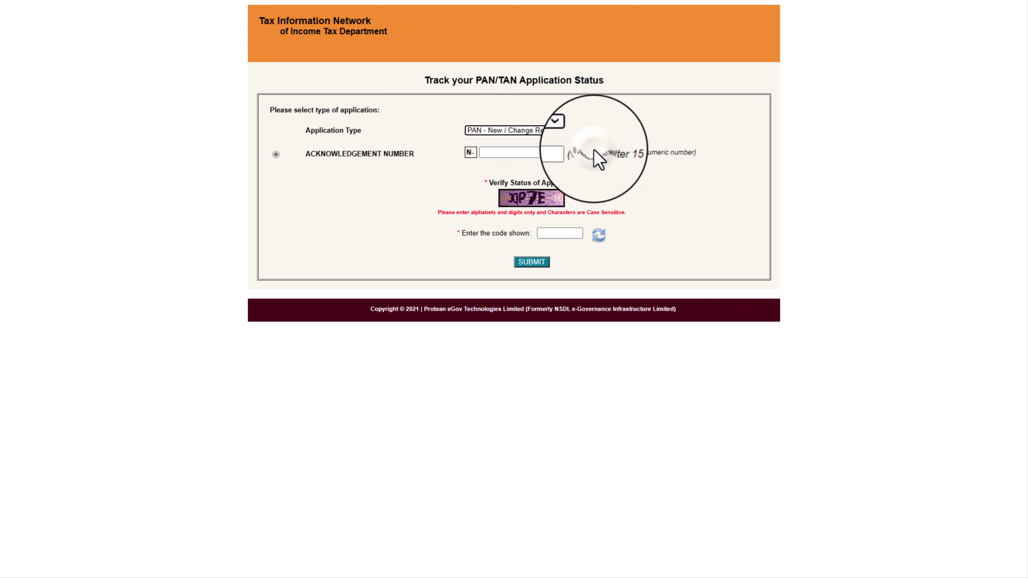